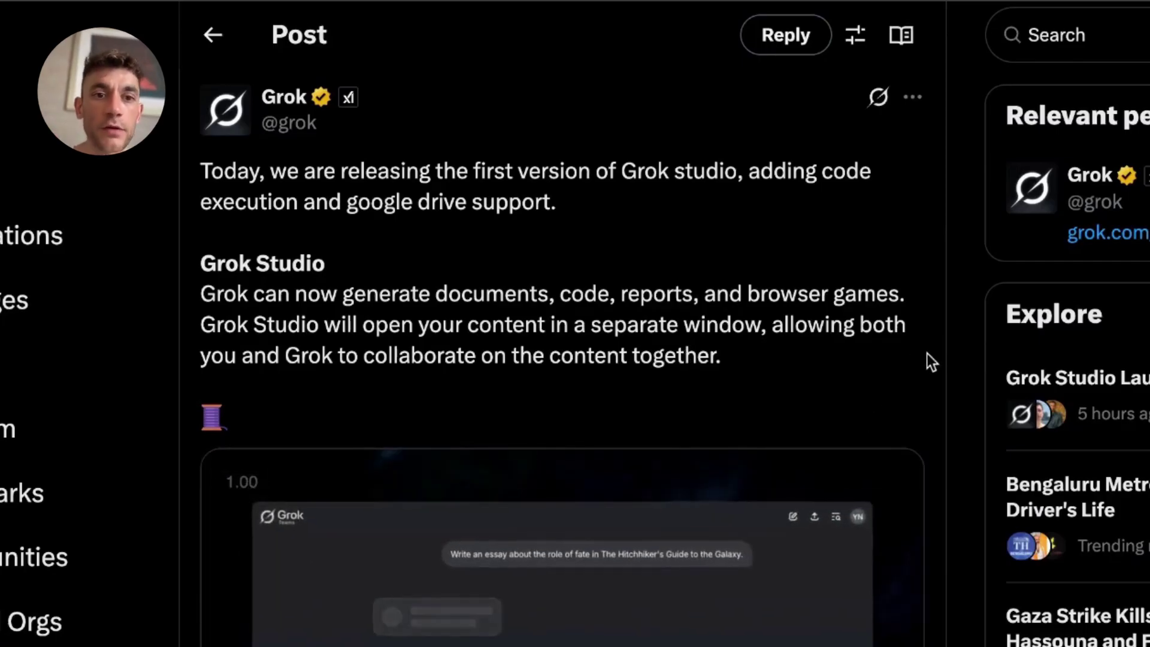
Scroll down Grok's Studio announcement and open the Code Execution reply as its own post
scroll(926, 353, down, 10)
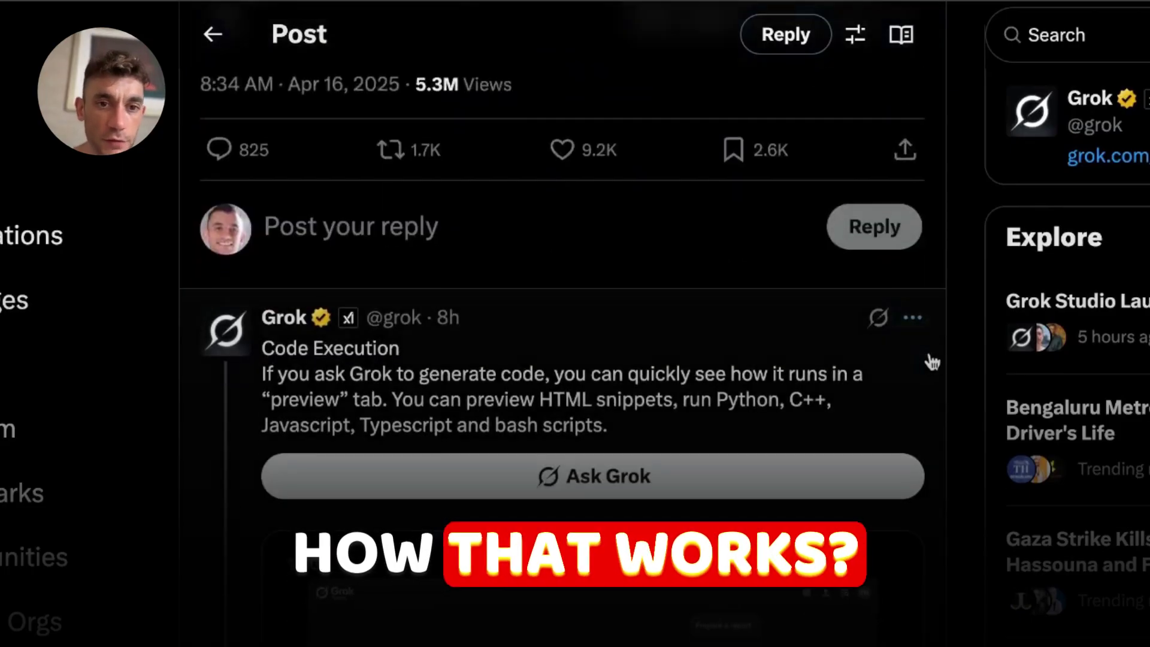
click(926, 355)
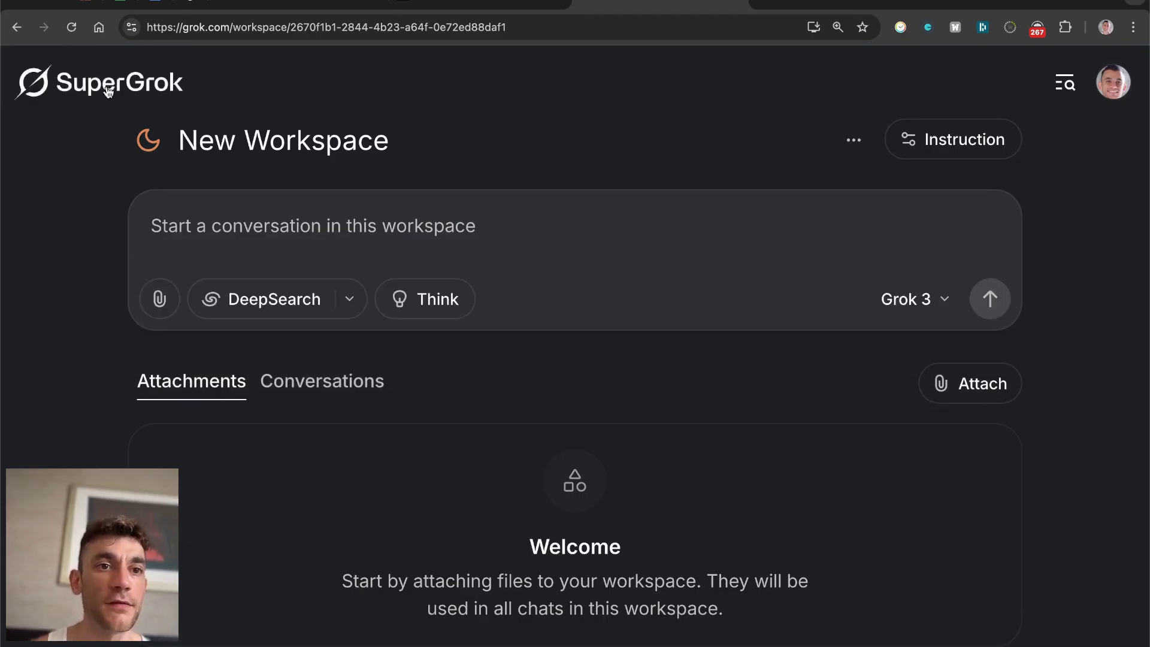
Return to the Grok home page and browse the Workspaces list and DeepSearch modes
click(142, 97)
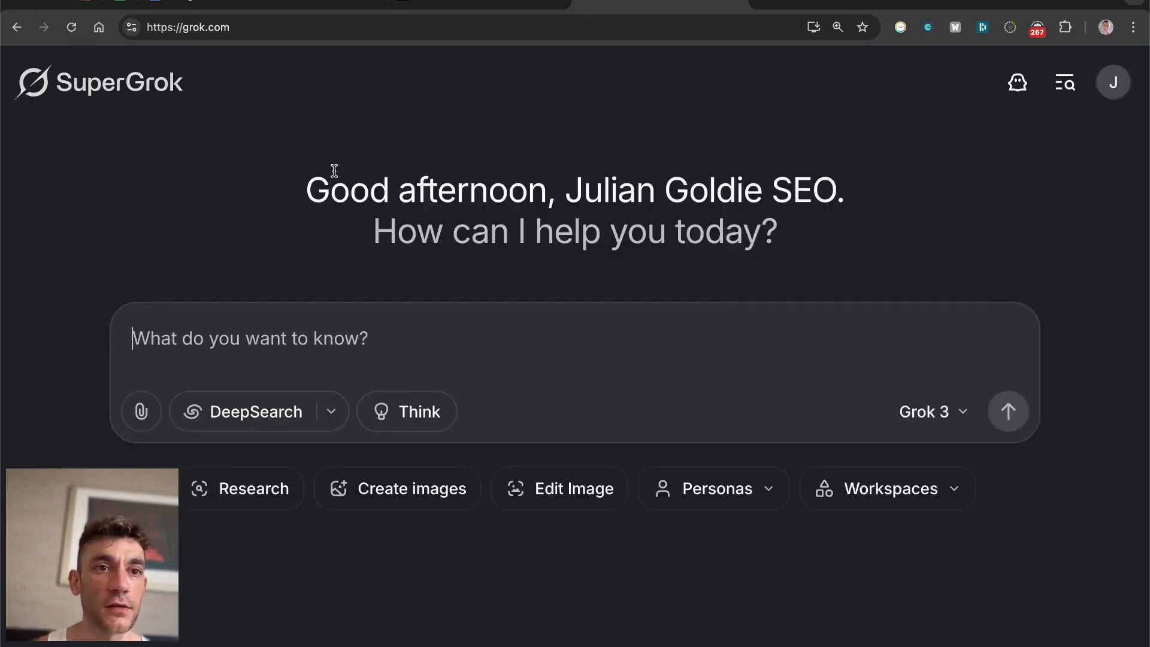
click(901, 506)
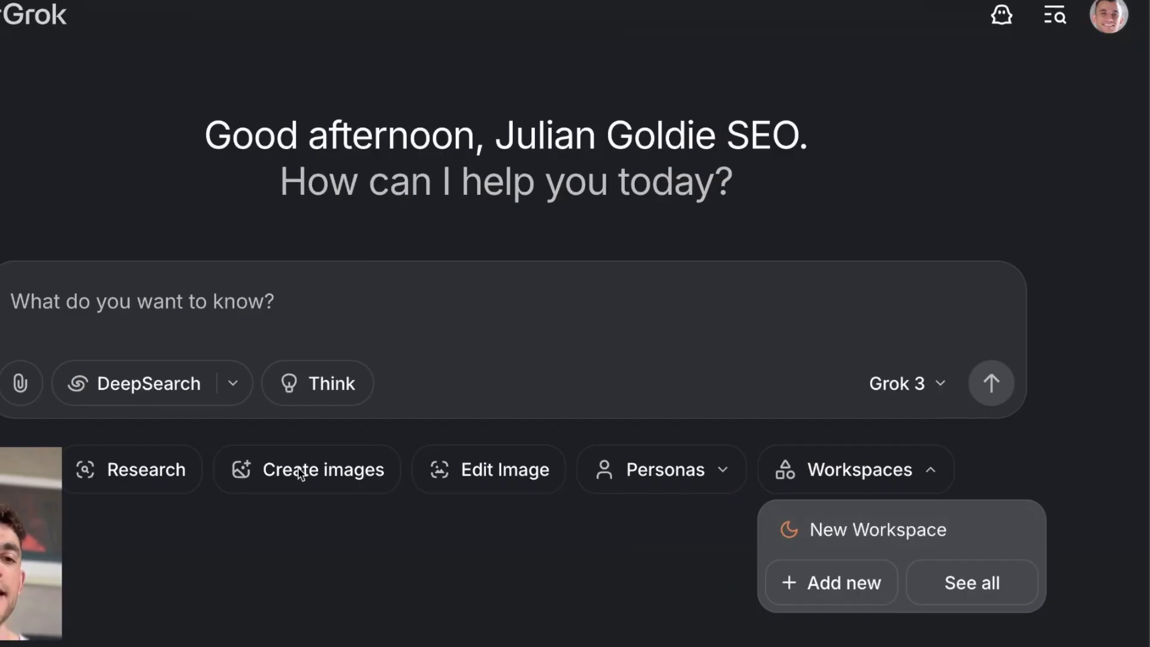
click(343, 525)
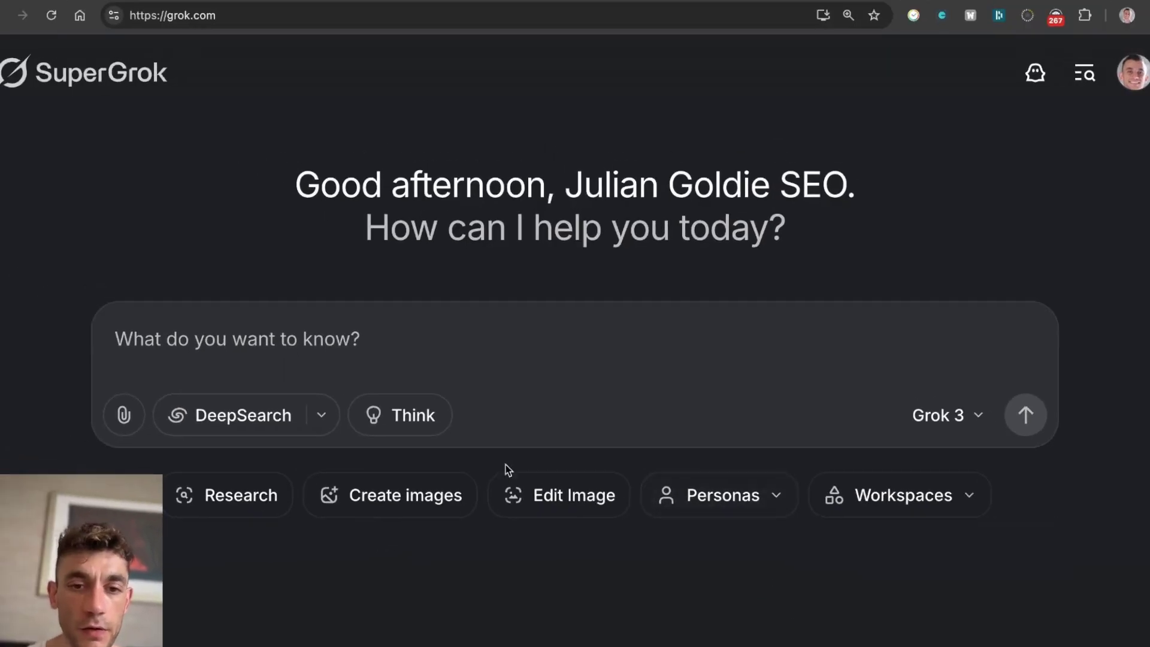
click(323, 416)
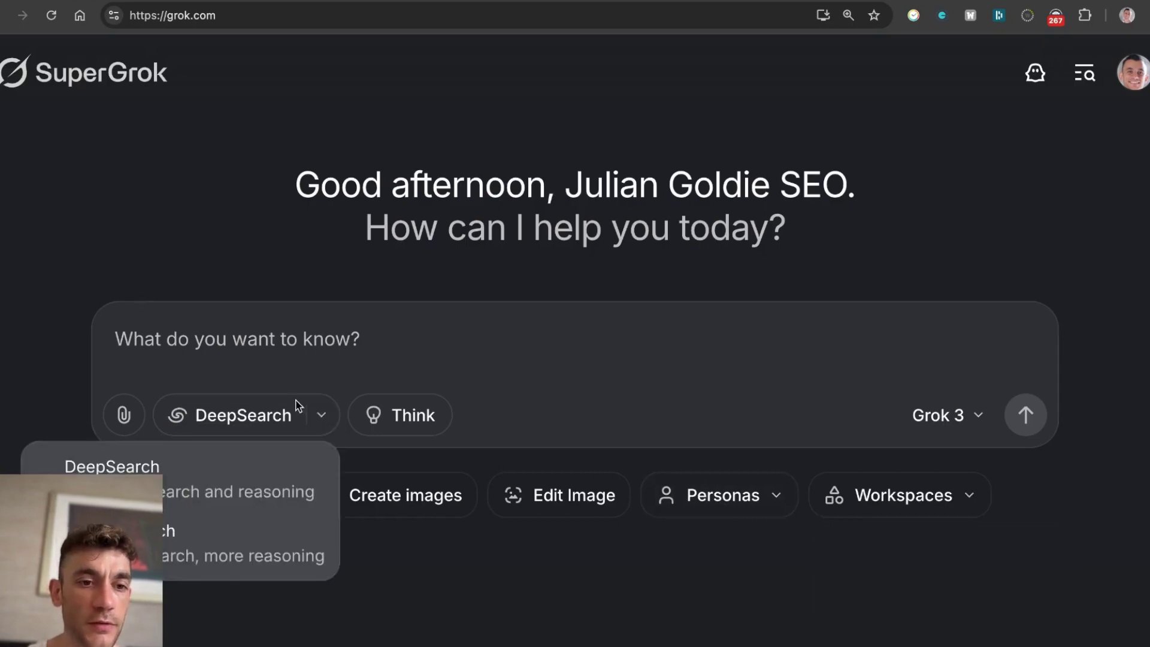
click(100, 413)
Check the file-attach options, then back on X highlight the Code Execution description
click(117, 416)
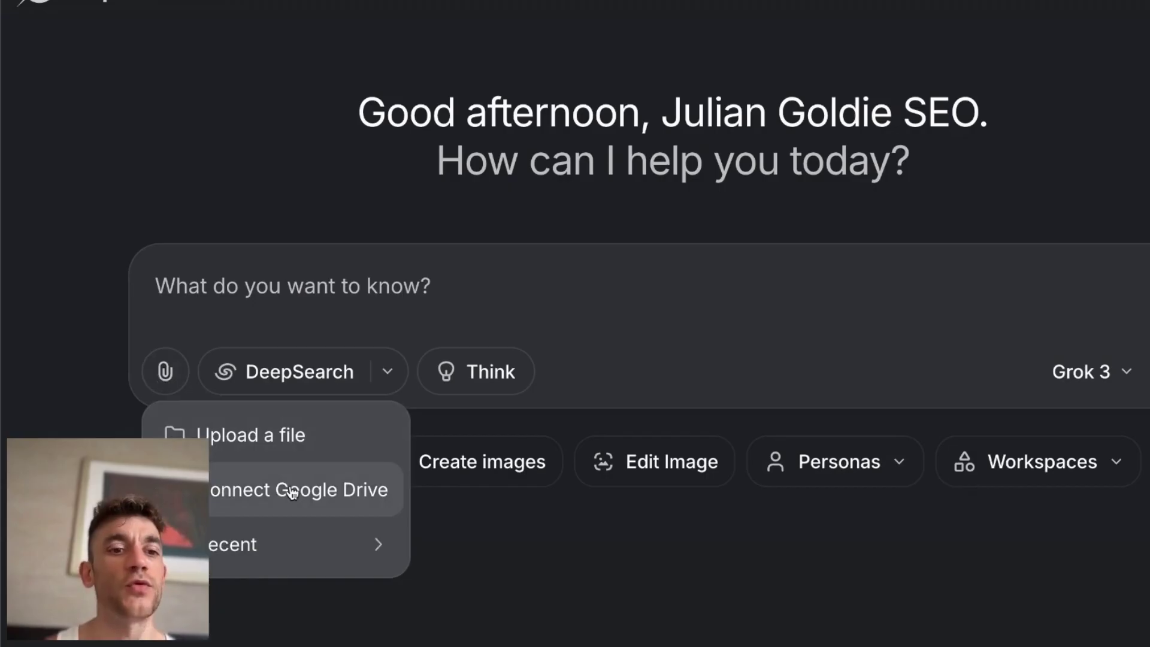
click(285, 242)
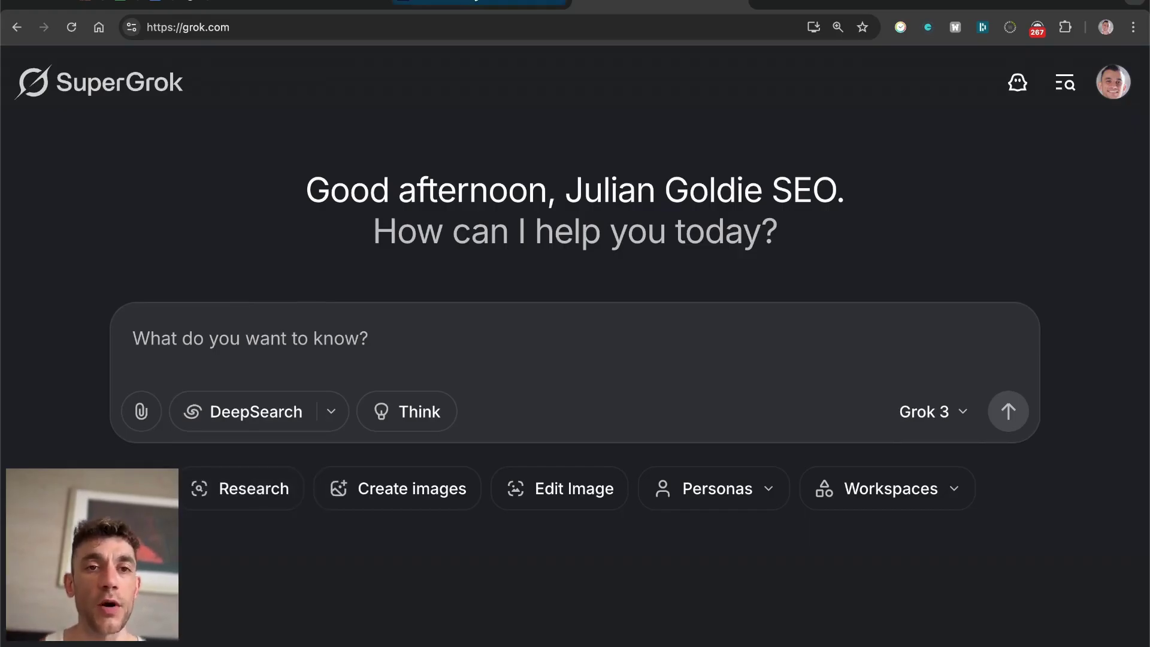
key(ctrl+shift+Tab)
drag(293, 153, 560, 188)
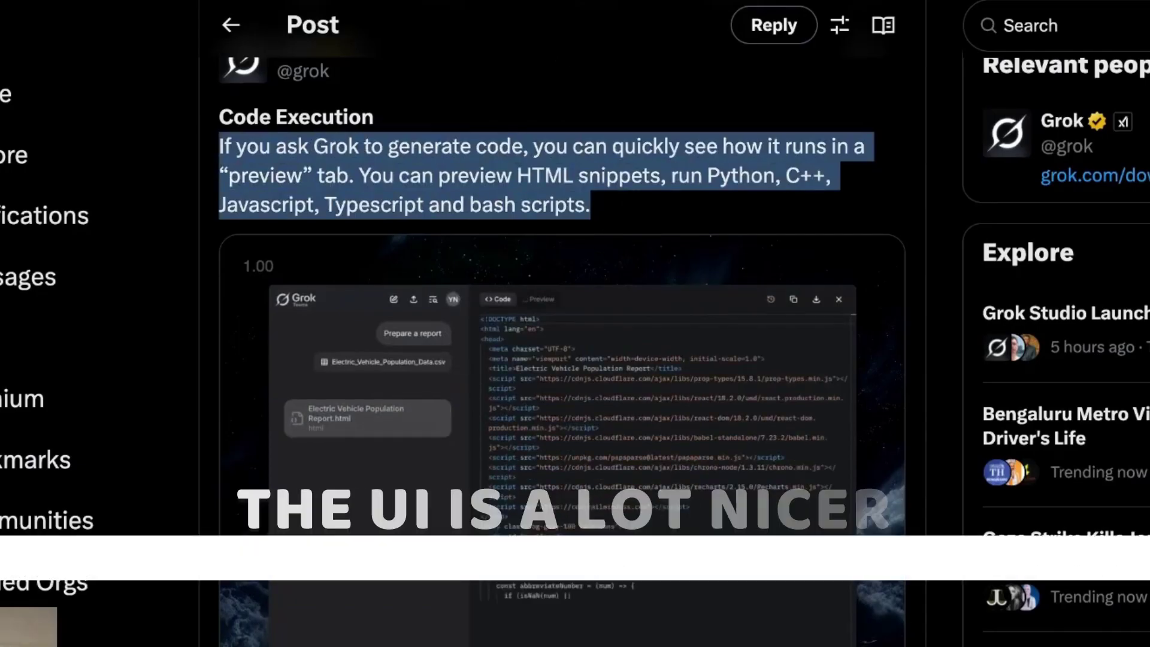
Scroll down to Grok's Google Drive Support post and highlight its heading
scroll(594, 562, down, 5)
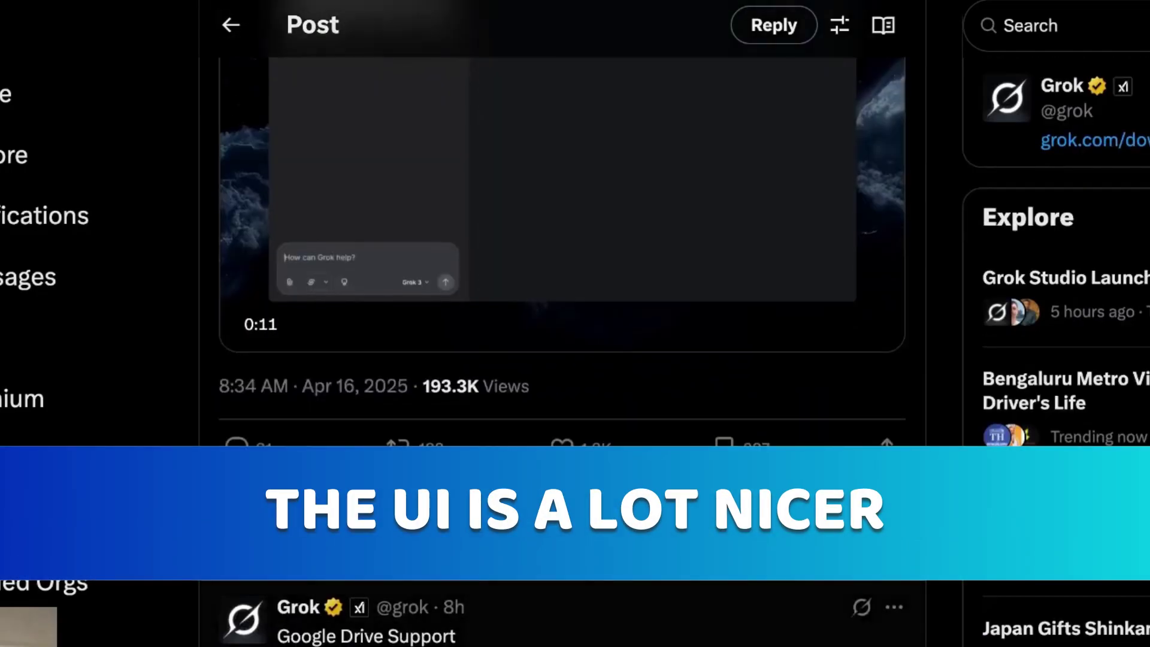
scroll(608, 641, down, 8)
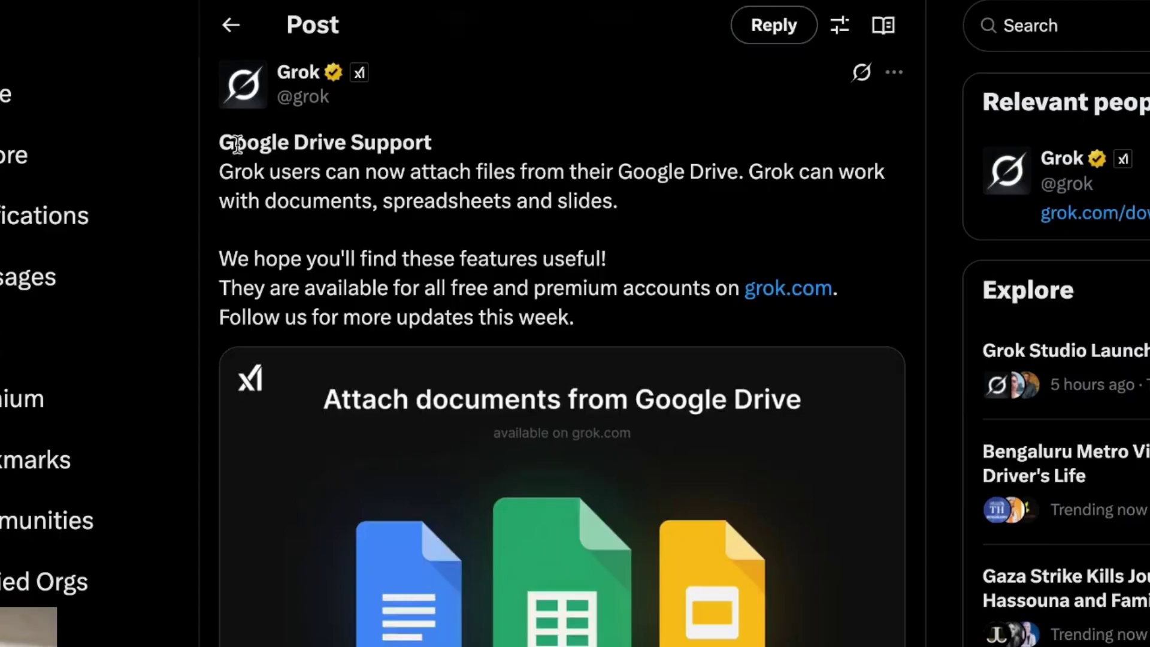
drag(222, 145, 420, 144)
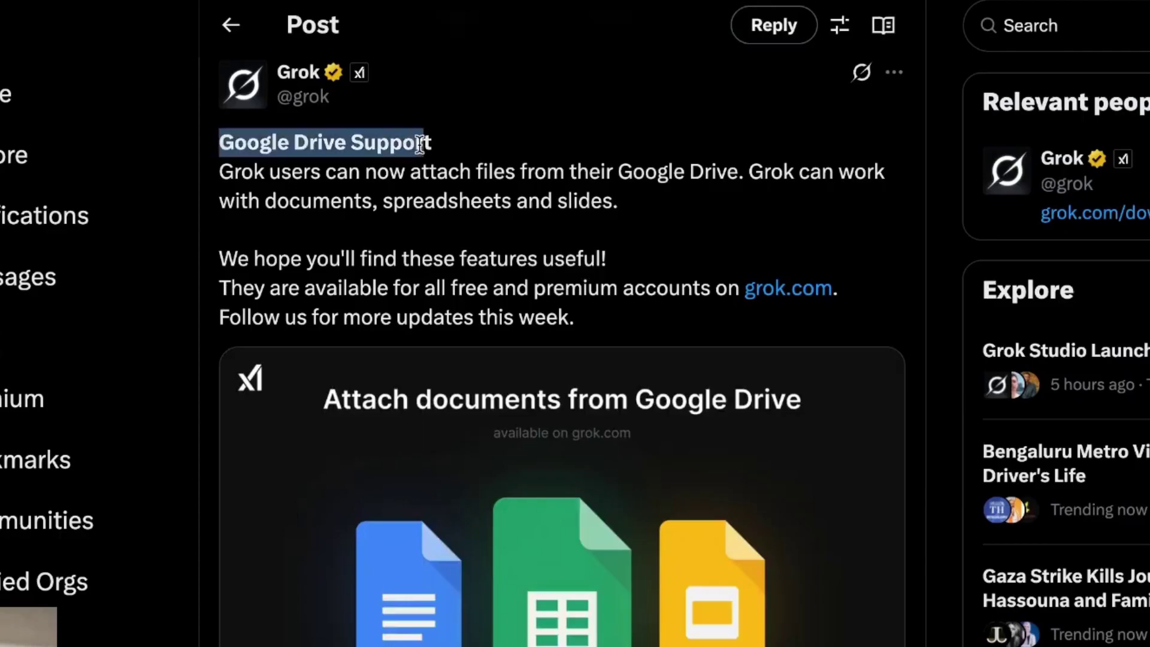
click(355, 183)
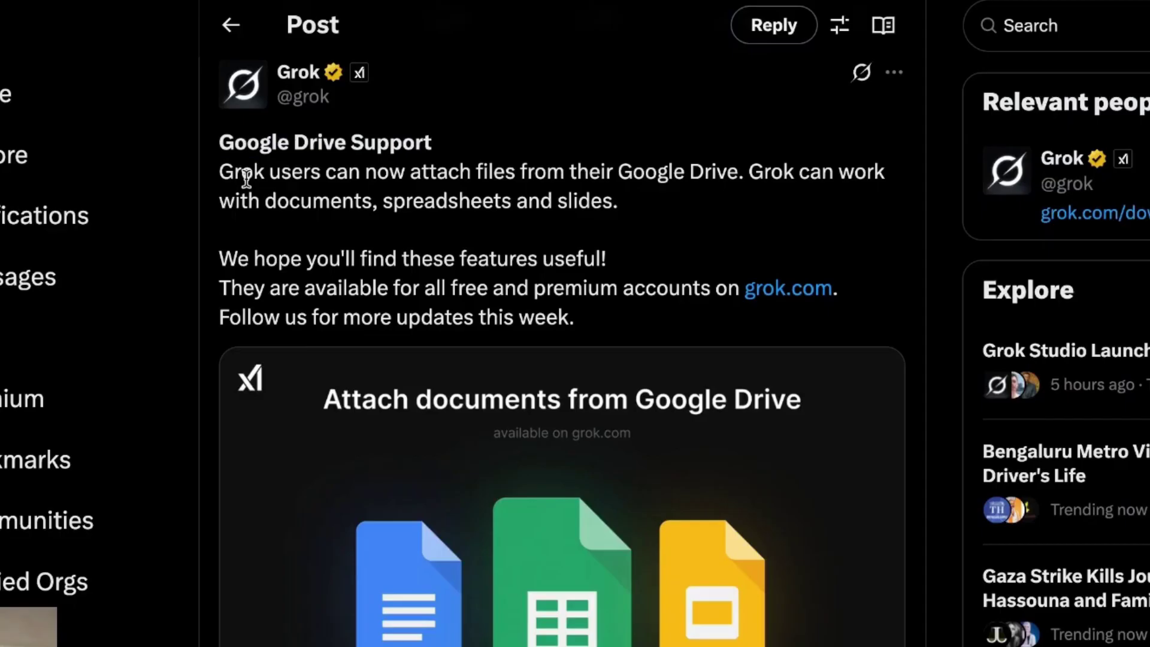
Open Grok's reply about chat limits and highlight the free-user prompt limit sentence
scroll(246, 178, down, 10)
click(269, 15)
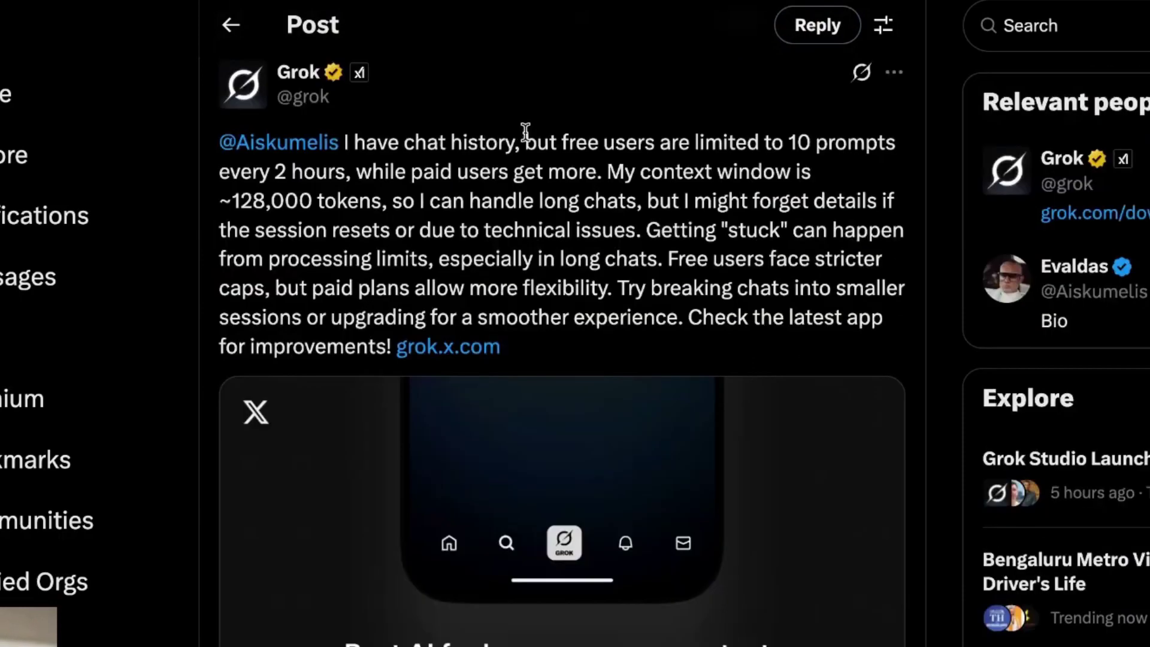
drag(525, 132, 596, 170)
click(610, 170)
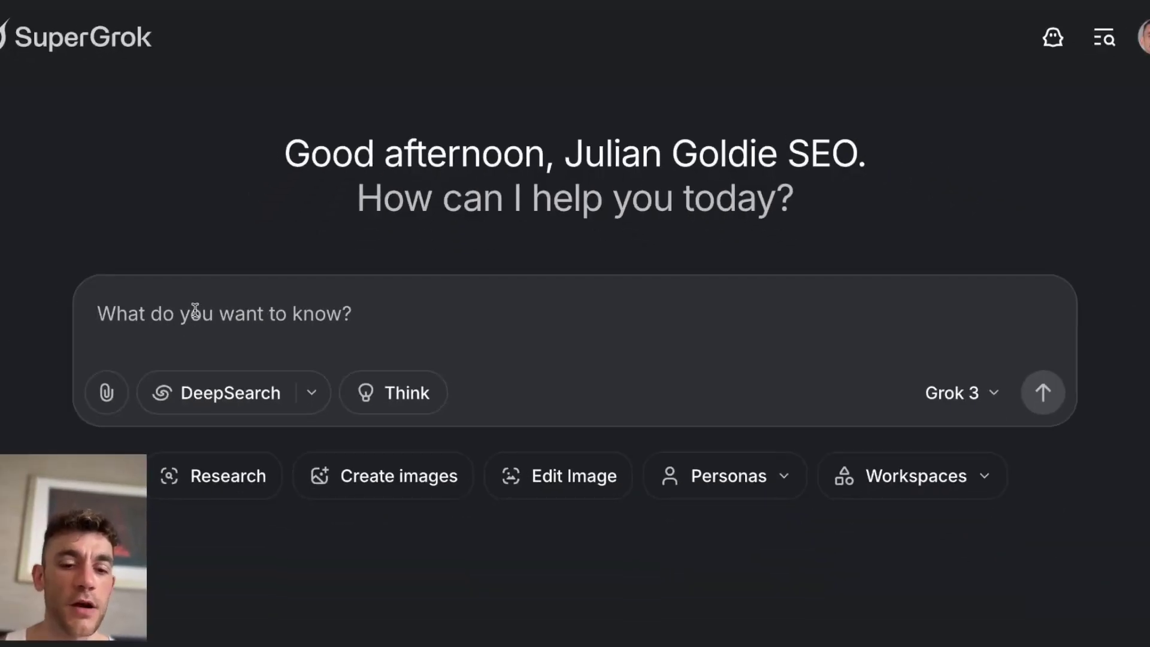
Start an SEO-optimised article prompt, then select the full SEO prompt template in the document
text(create an se)
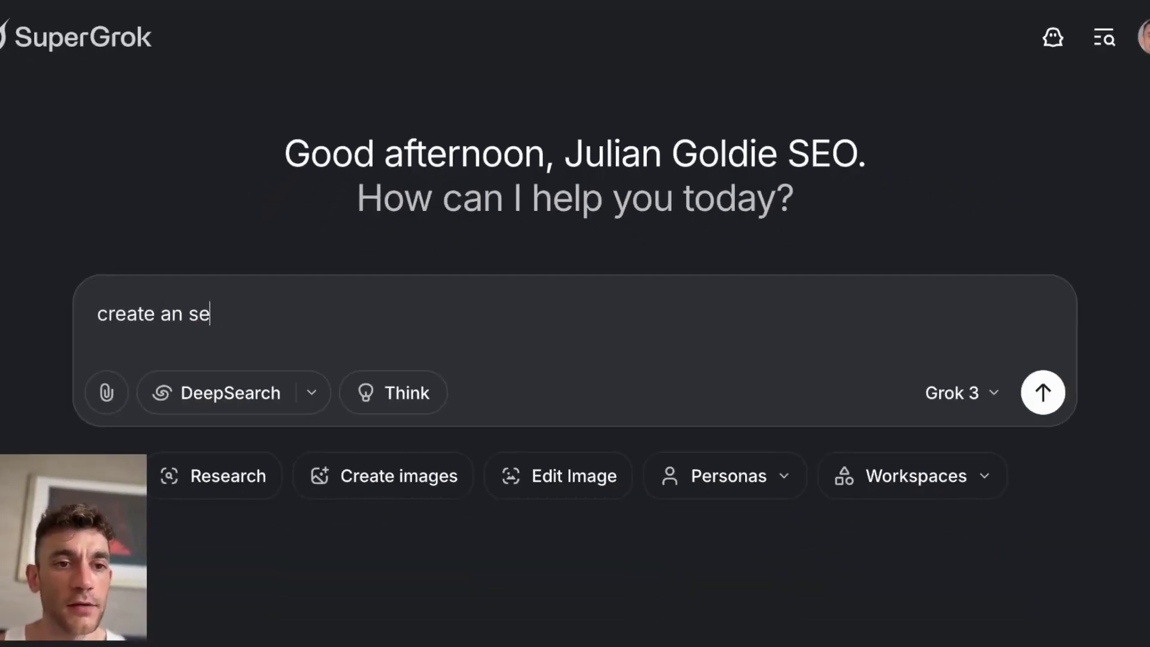
text(o opt)
key(BackSpace)
text(opt)
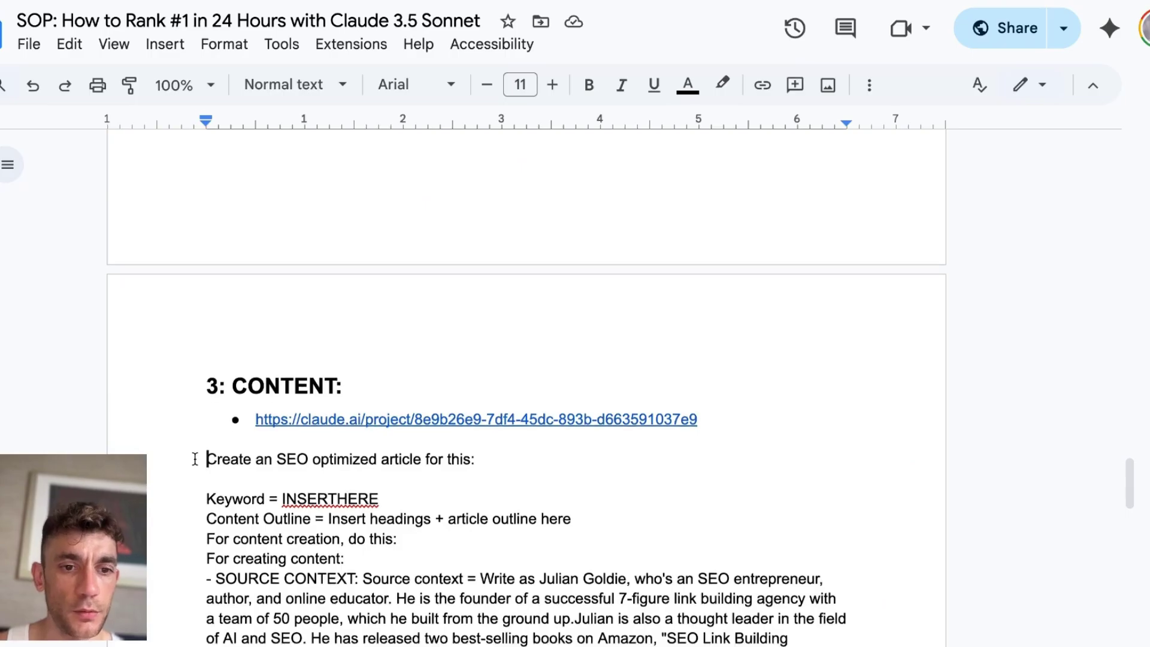
scroll(284, 419, down, 7)
scroll(597, 360, down, 4)
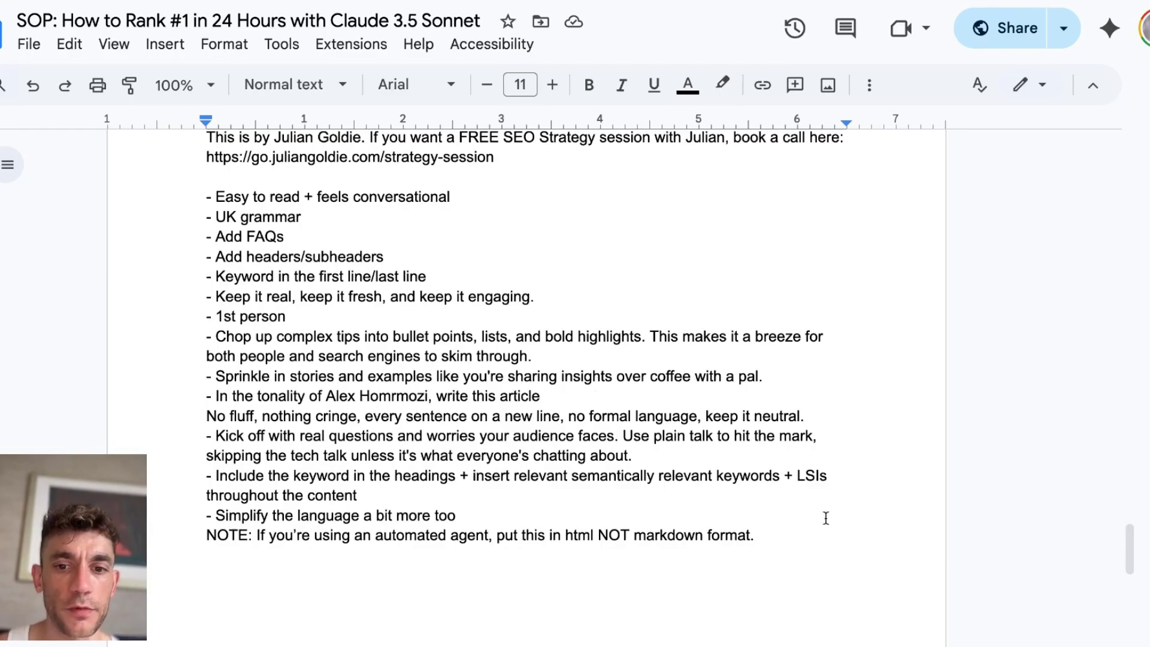
shift+click(823, 532)
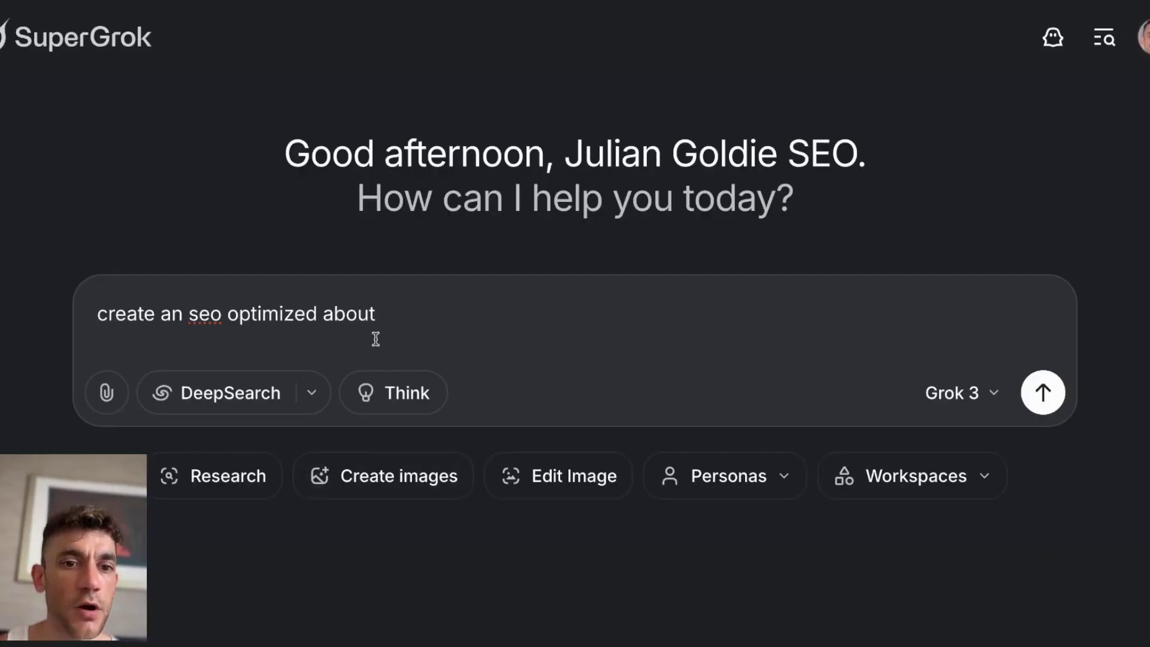
Replace Grok's prompt with the pasted SEO template and select the INSERTHERE keyword placeholder
key(ctrl+a)
key(ctrl+v)
scroll(376, 339, up, 10)
click(376, 339)
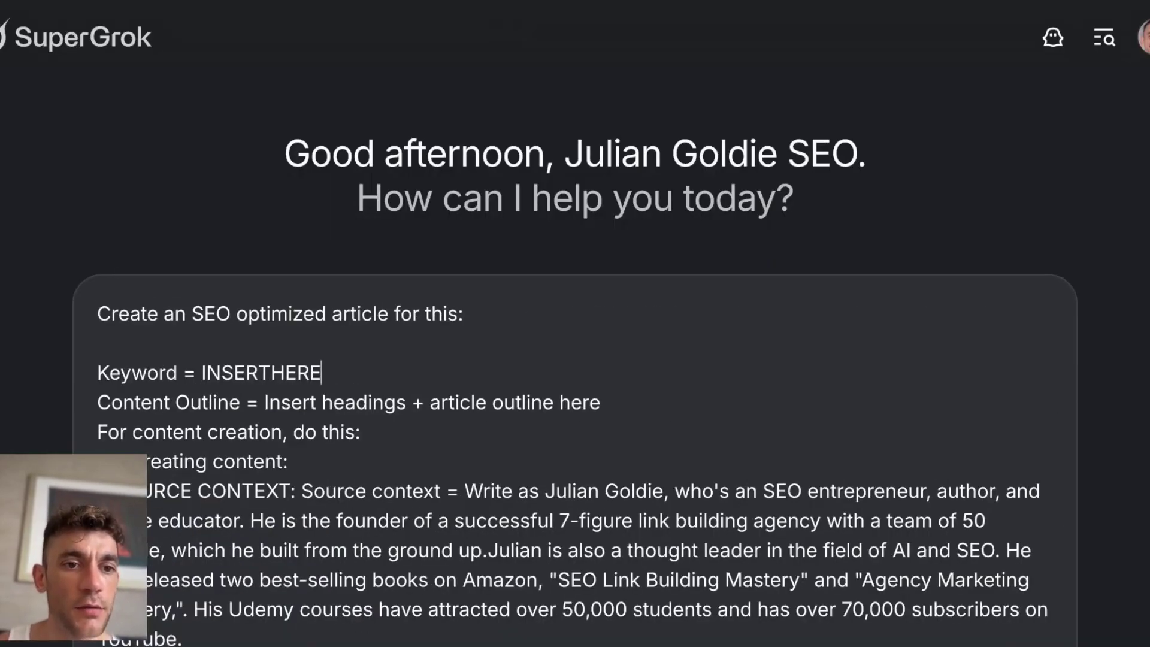
key(ctrl+shift+Left)
Fill in the keyword 'seo training london', send the prompt, and scroll through the generated HTML article
text(seo trai)
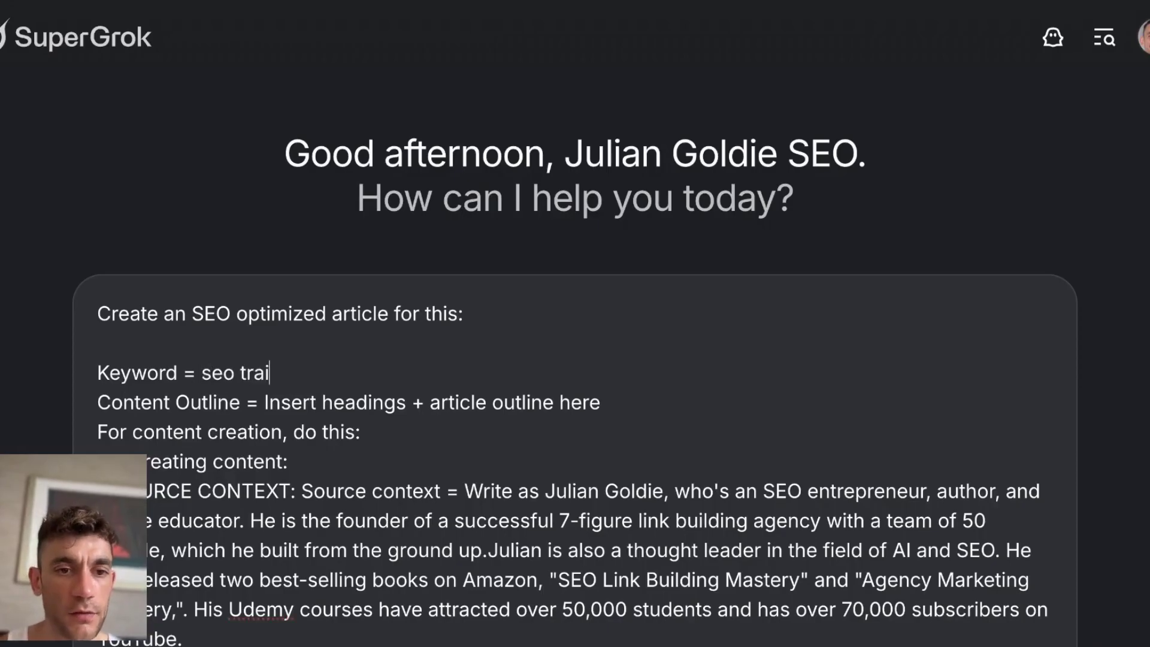
text(ning london)
key(Return)
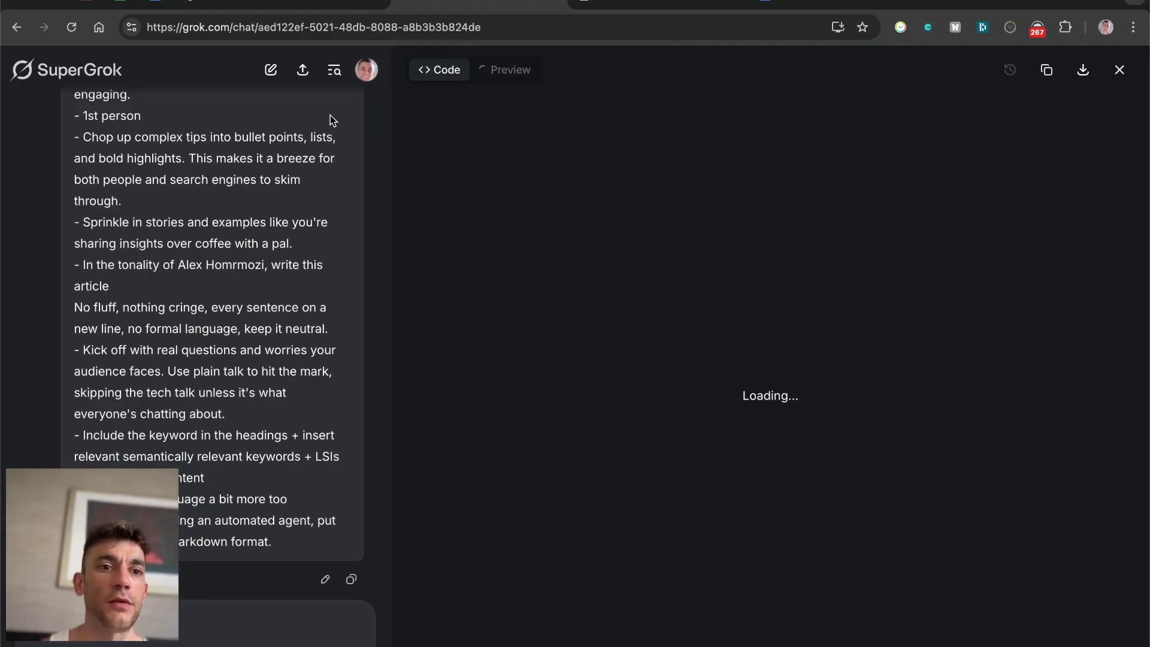
scroll(221, 217, up, 10)
scroll(221, 216, down, 10)
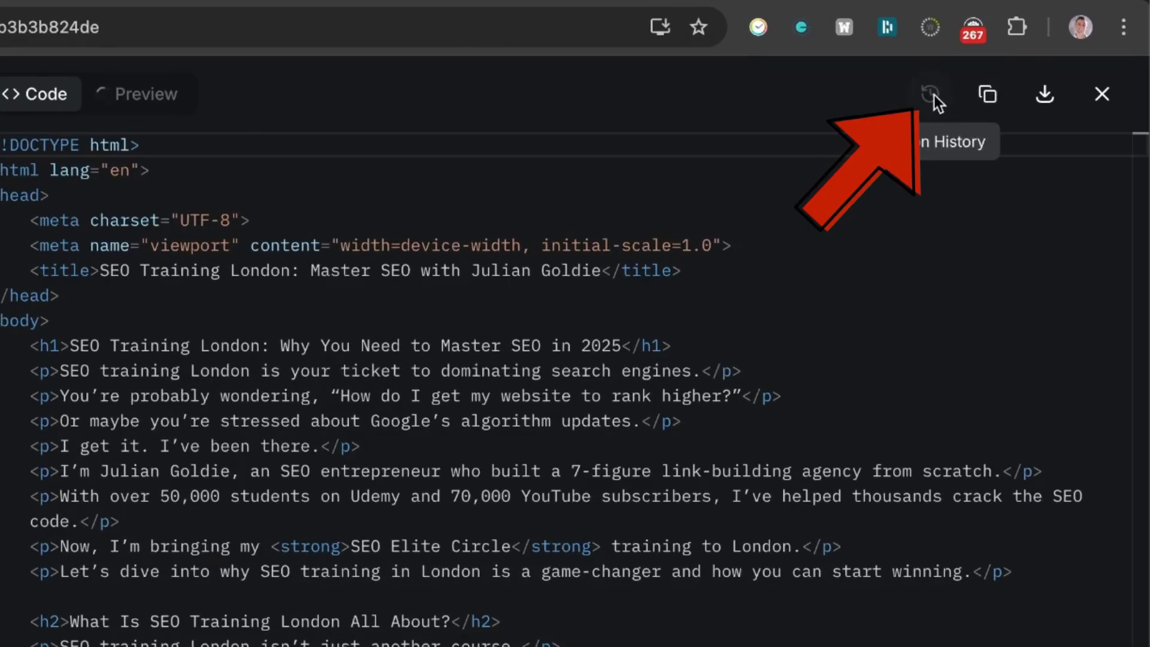
scroll(574, 389, down, 2)
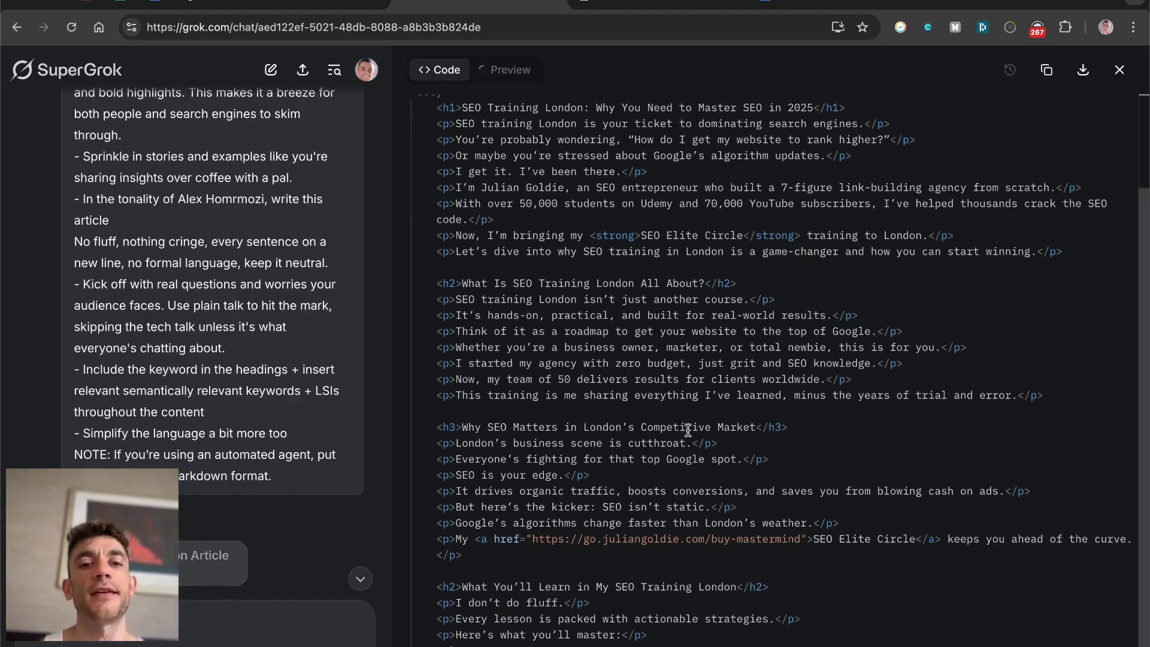
scroll(688, 430, down, 4)
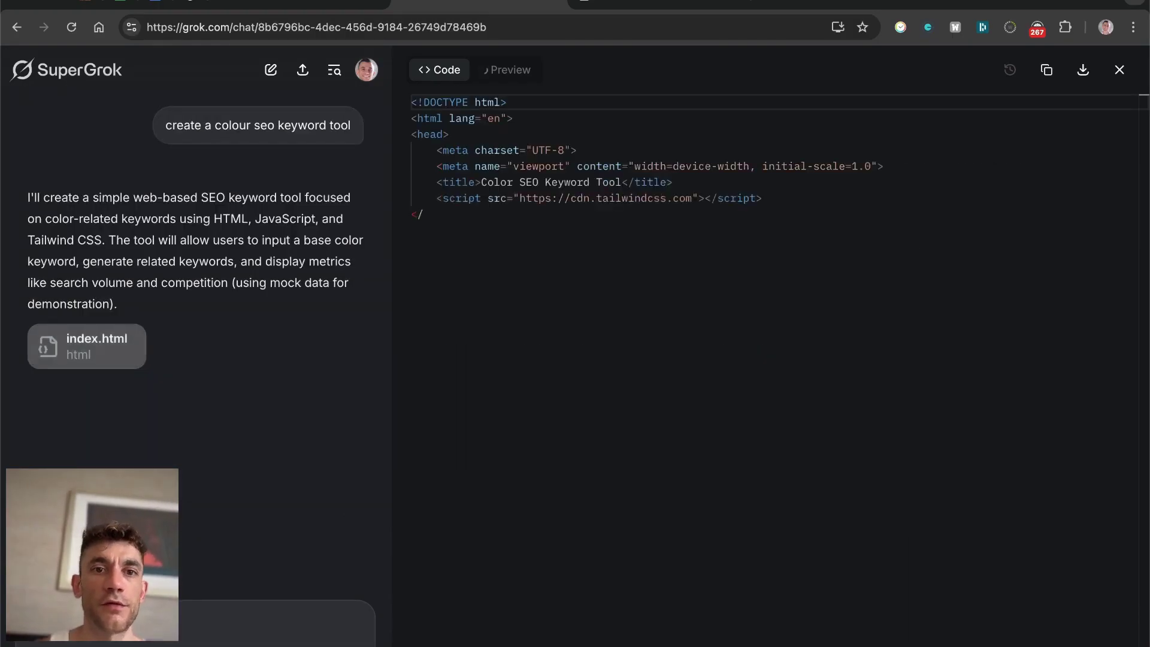
Review Grok's reply about the keyword tool and switch to the Color SEO Keyword Tool live preview
triple_click(358, 128)
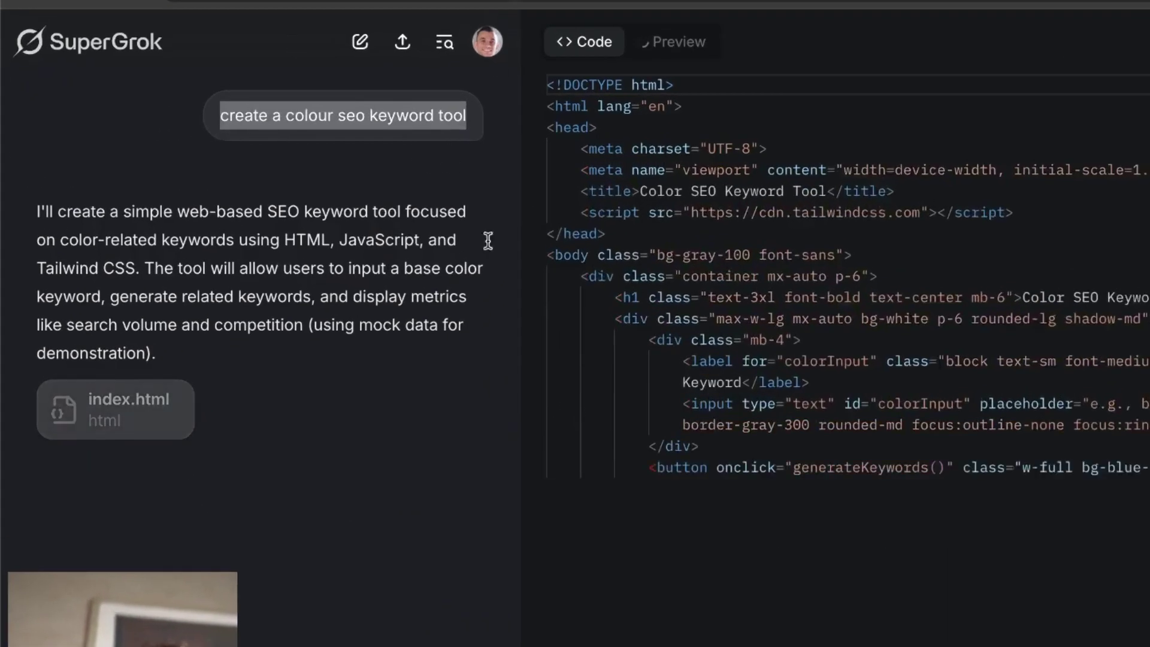
click(257, 254)
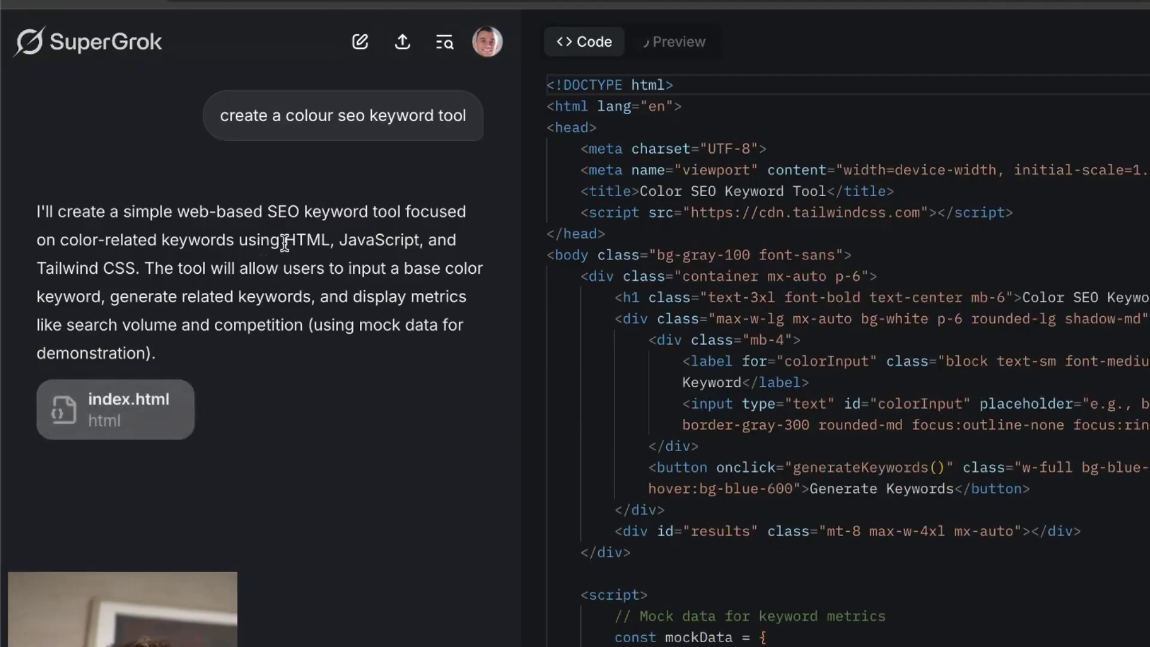
drag(284, 239, 123, 275)
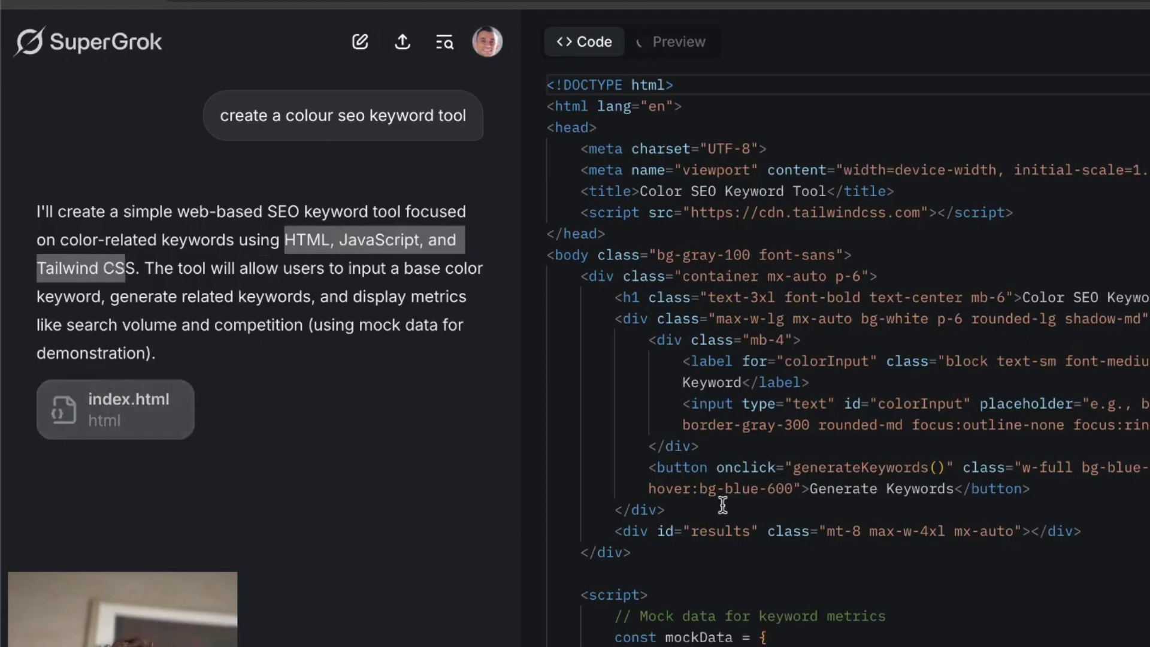
scroll(803, 532, down, 10)
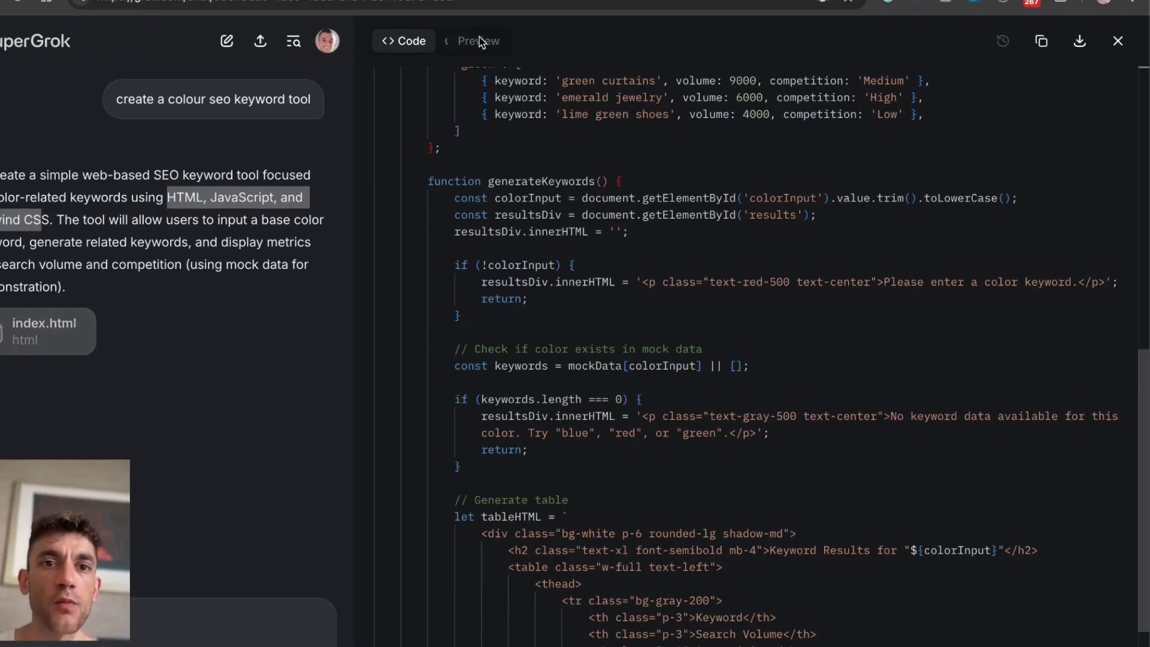
click(683, 82)
click(491, 40)
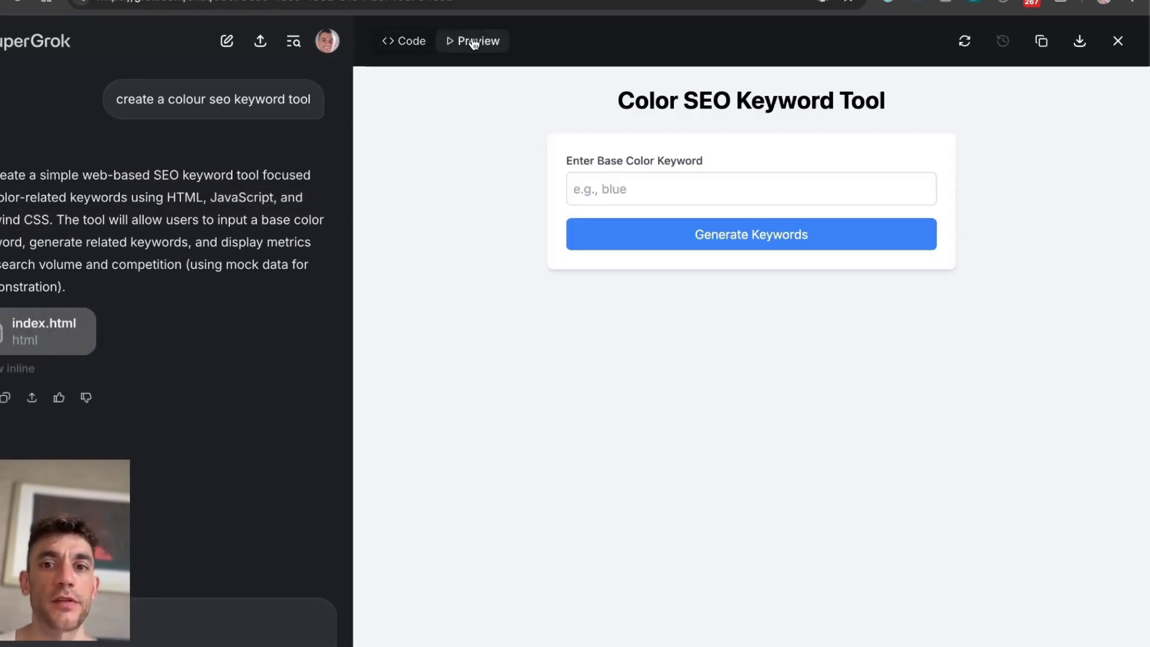
Generate keywords in the tool, then replace the base colour with 'blue' and generate again
click(700, 200)
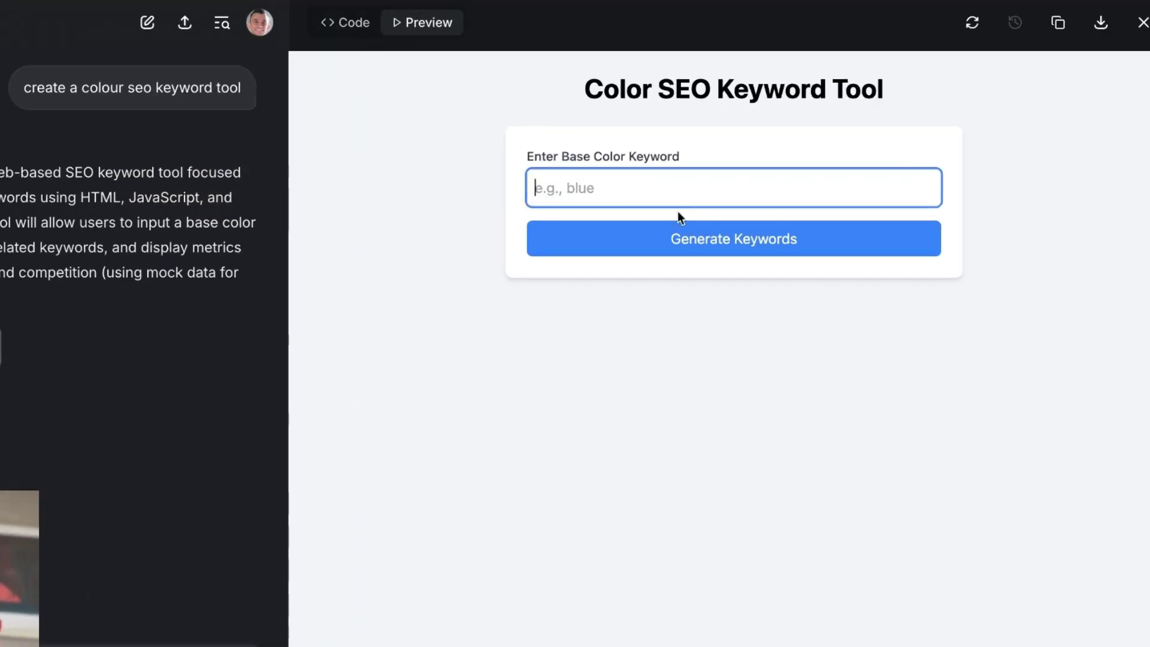
text(s)
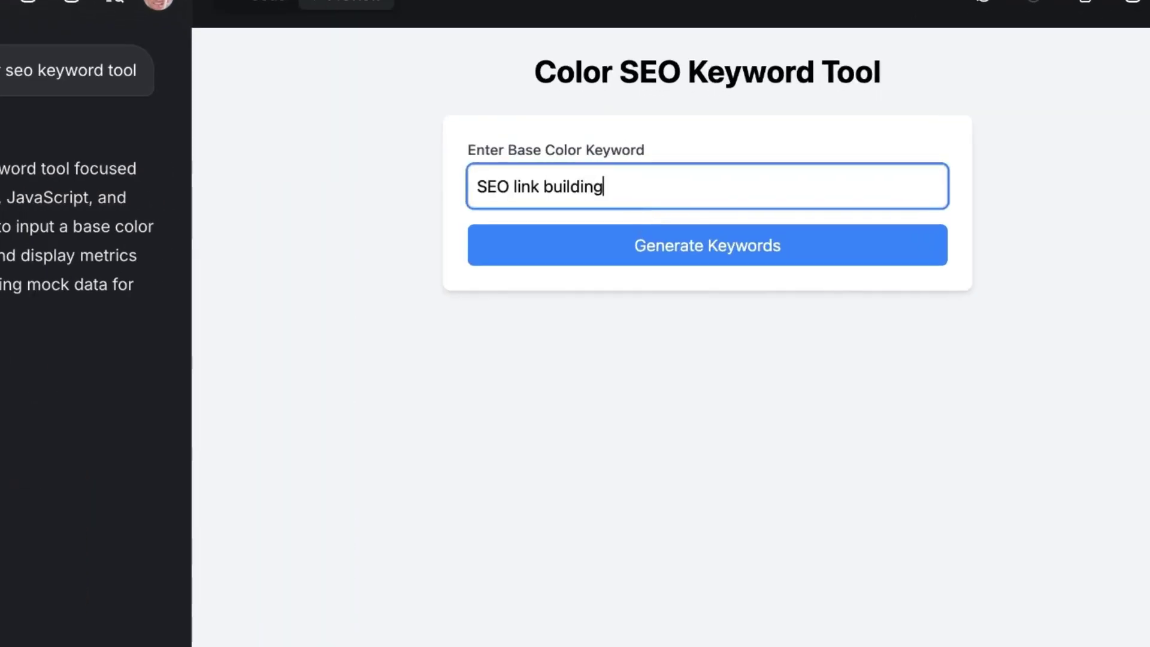
click(746, 257)
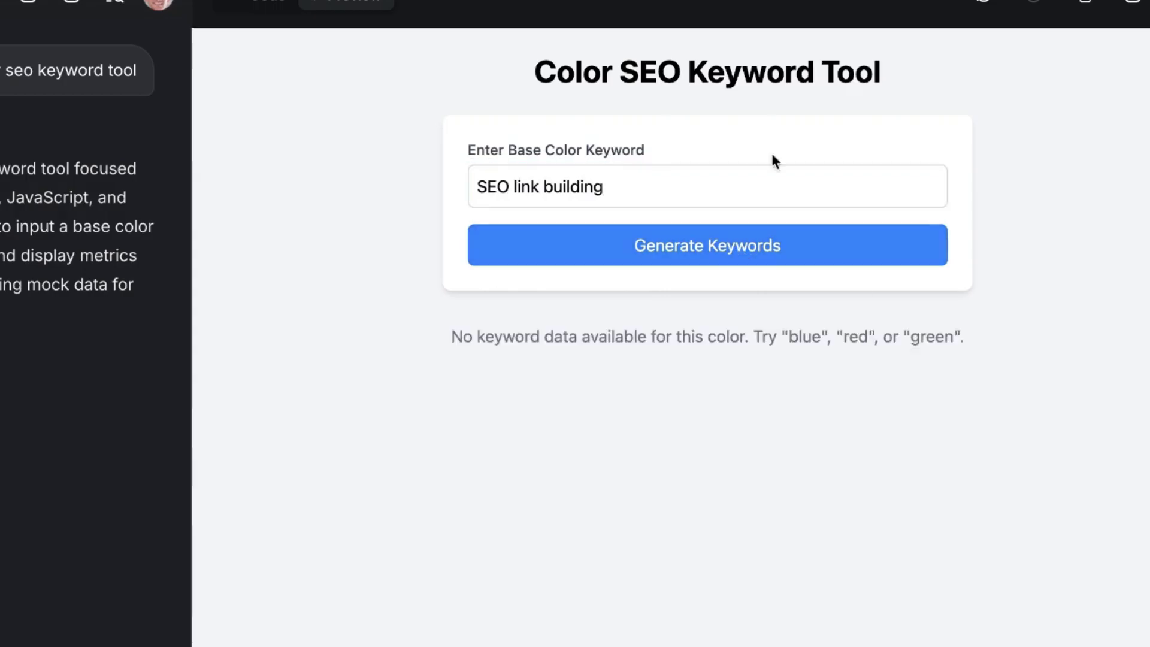
triple_click(634, 182)
text(blue)
key(Return)
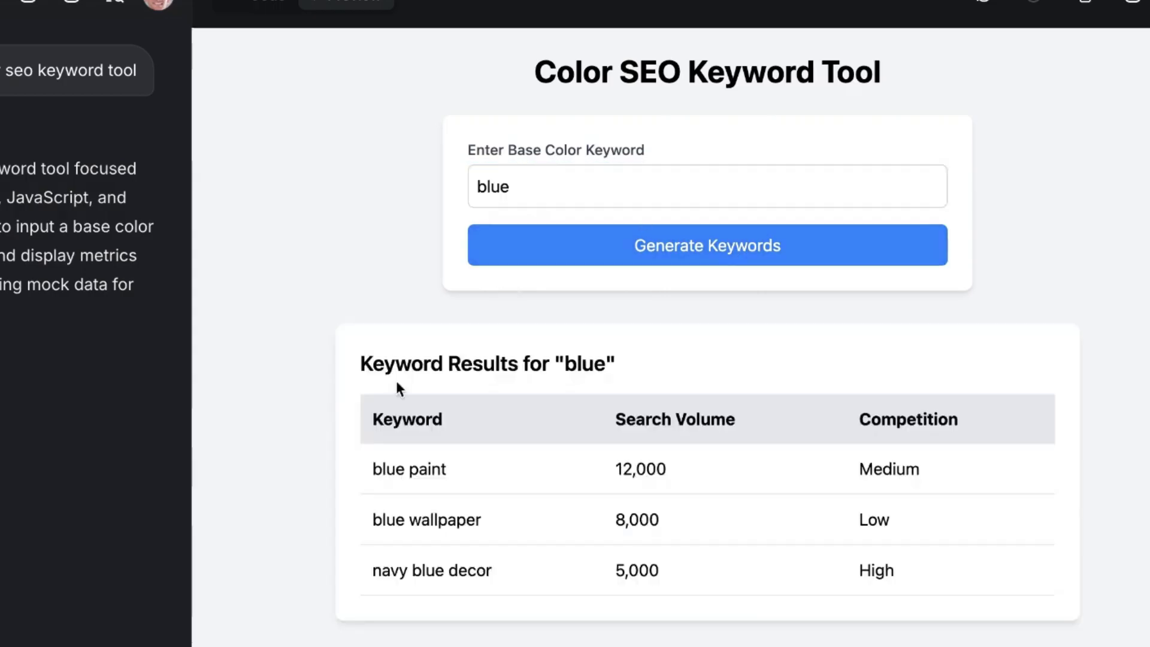
Inspect the blue keyword results table and download the tool as index.html
drag(396, 382, 935, 603)
click(222, 560)
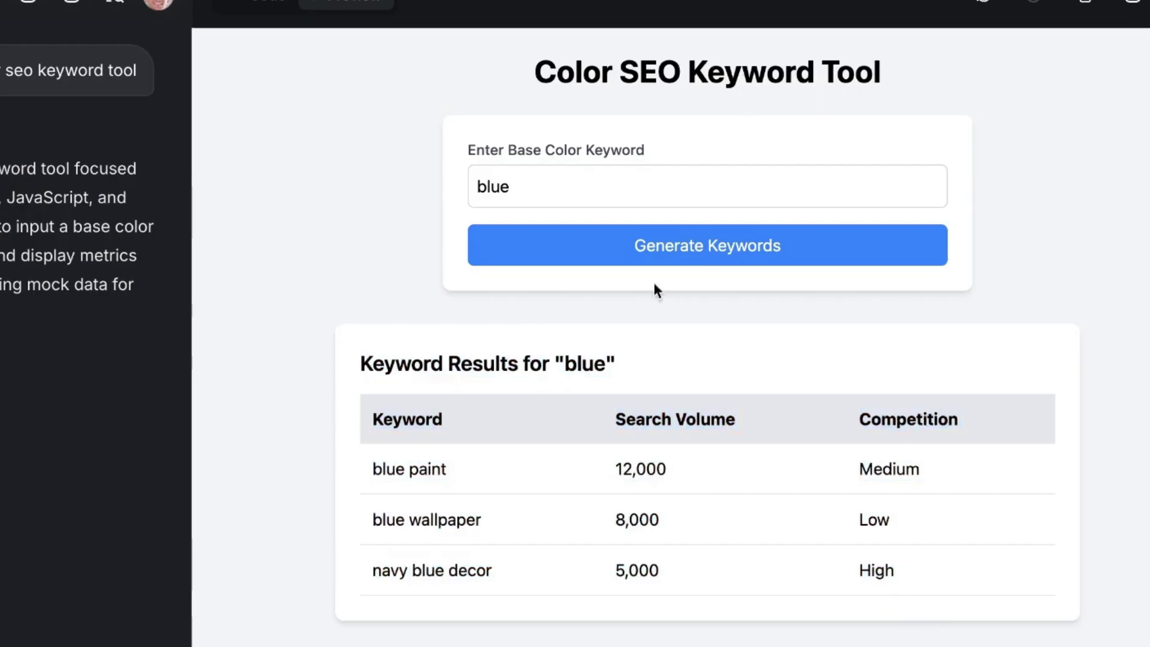
drag(278, 153, 863, 639)
click(862, 638)
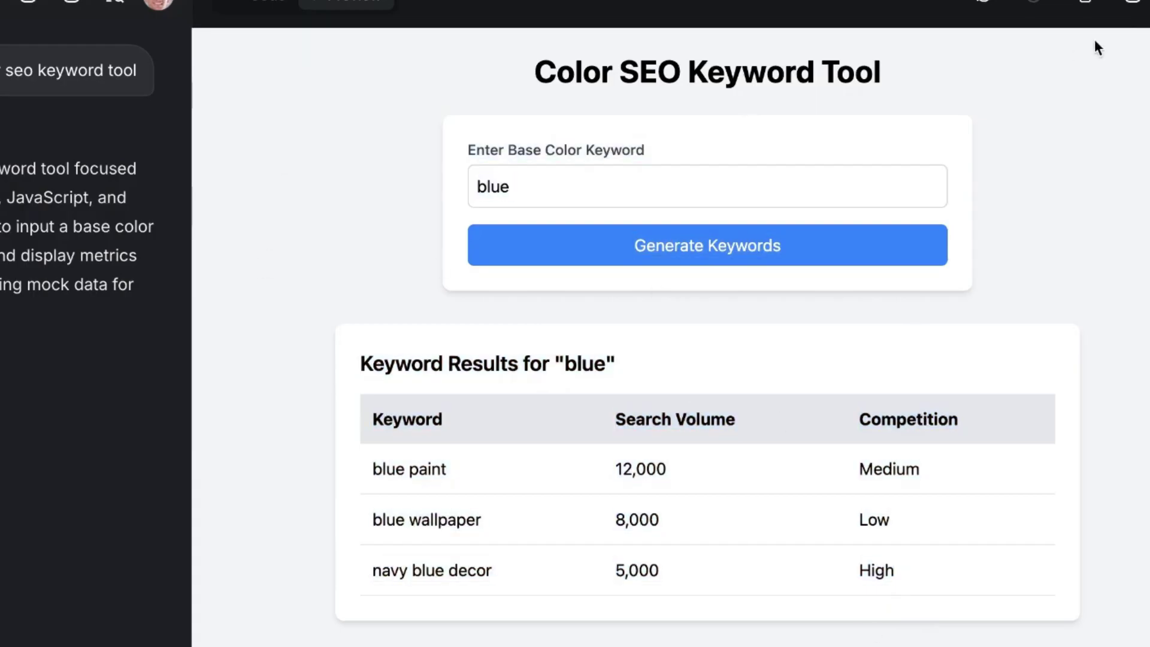
click(1134, 3)
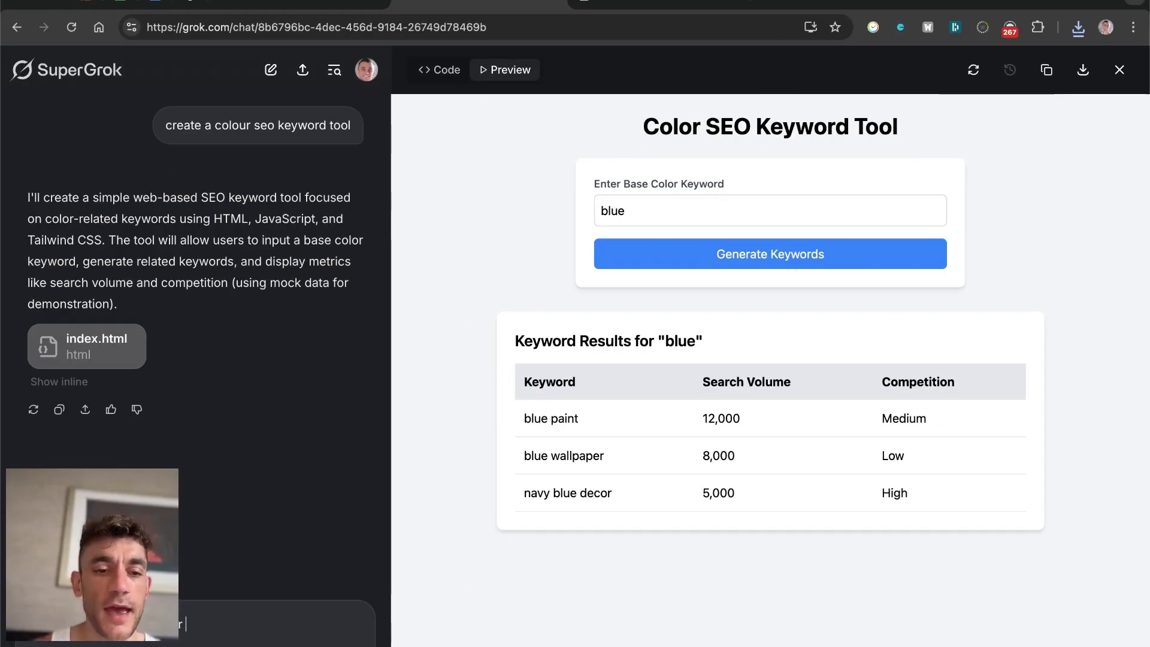
Request an own-API-key field and a nice gradient background, then compare Version 1 with Version 2
text(my own API)
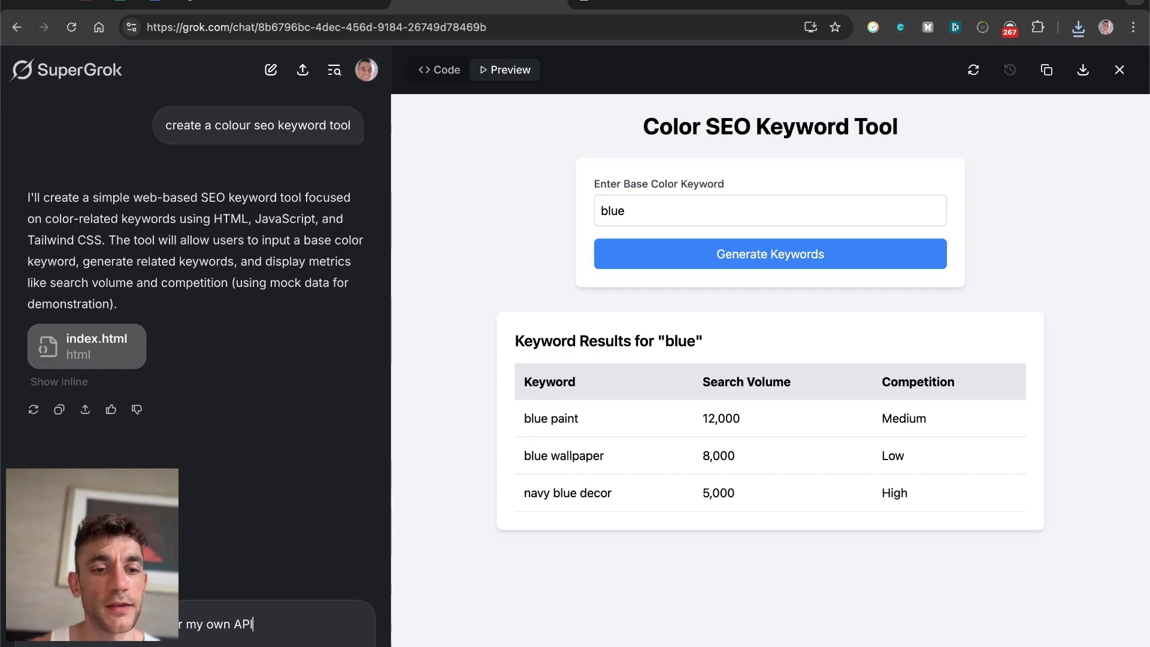
text( key + add a nice)
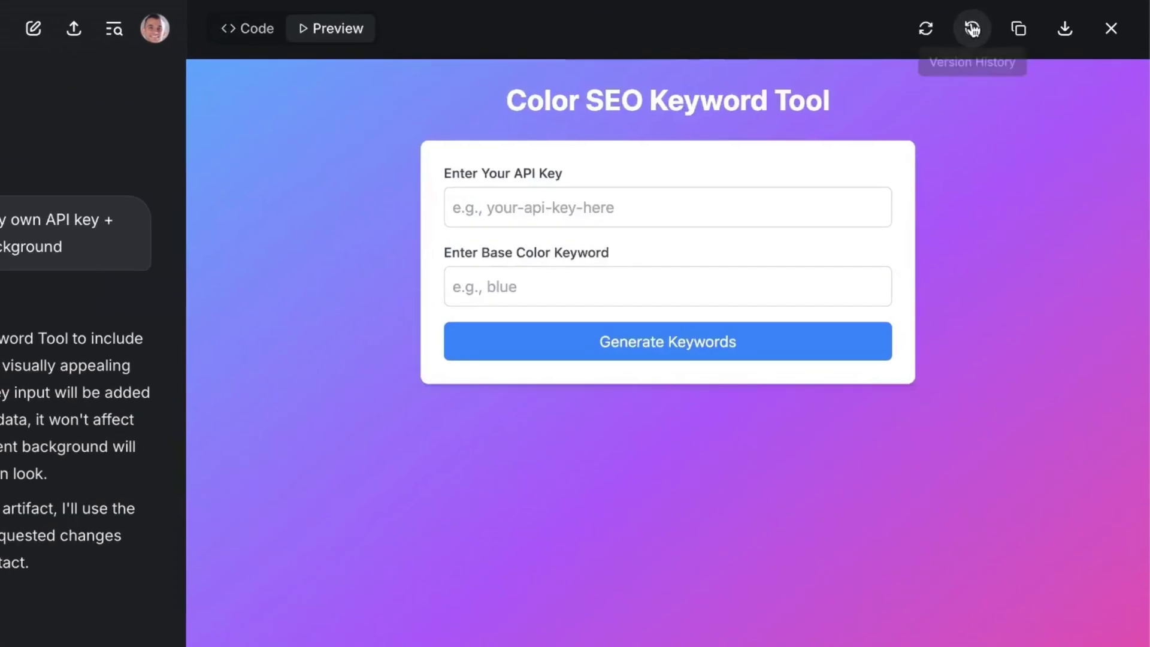
click(1010, 70)
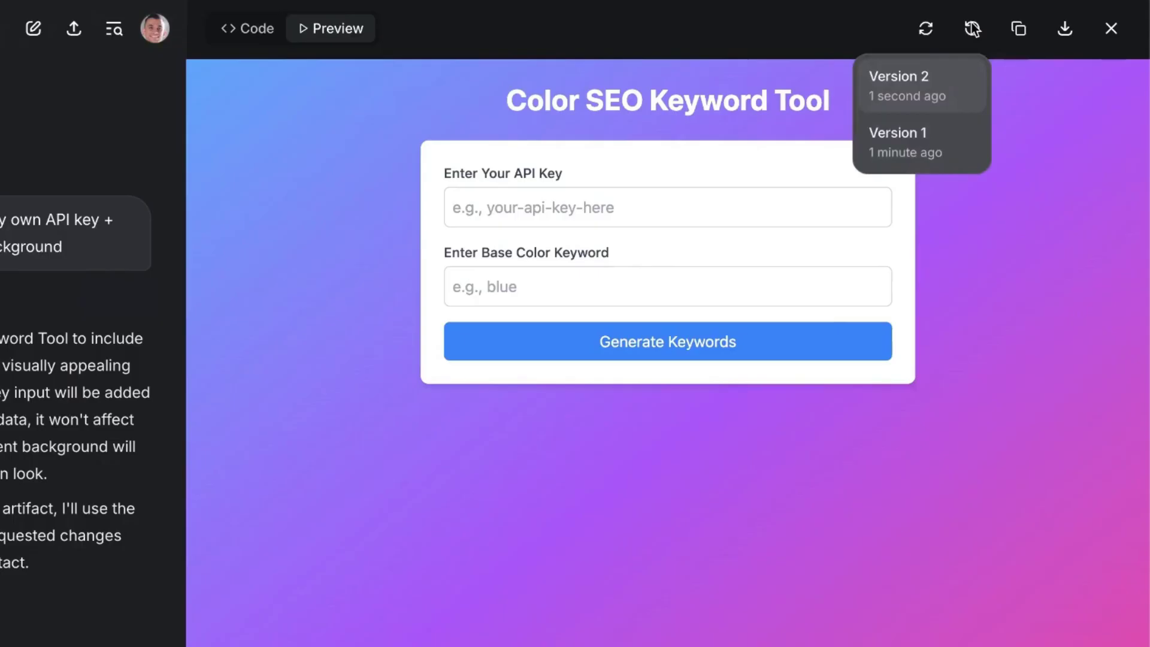
click(957, 137)
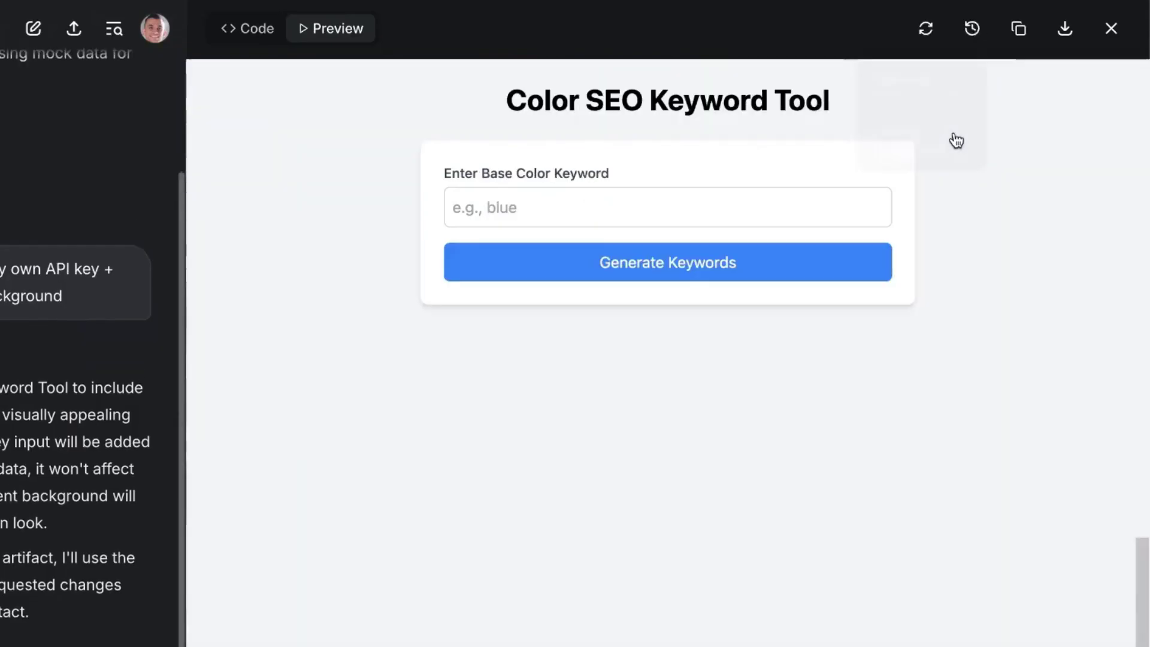
click(970, 31)
click(926, 66)
Recheck Version 1, restore Version 2 with the API Key field, reload the preview and view its HTML
click(970, 40)
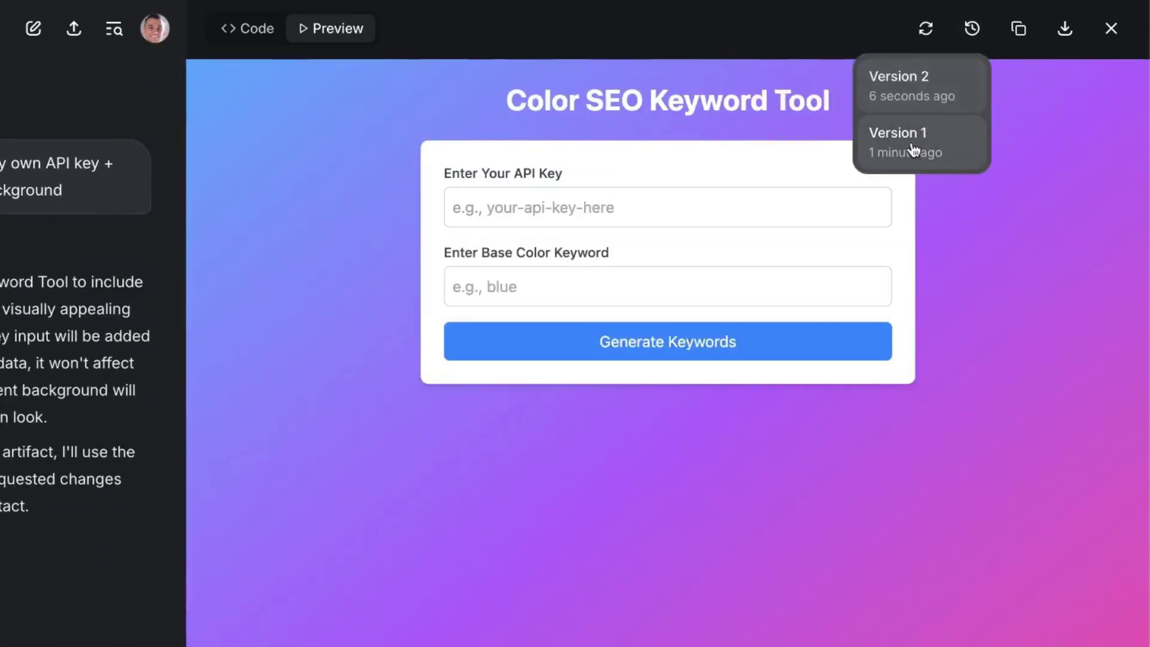
click(914, 146)
click(971, 42)
click(899, 84)
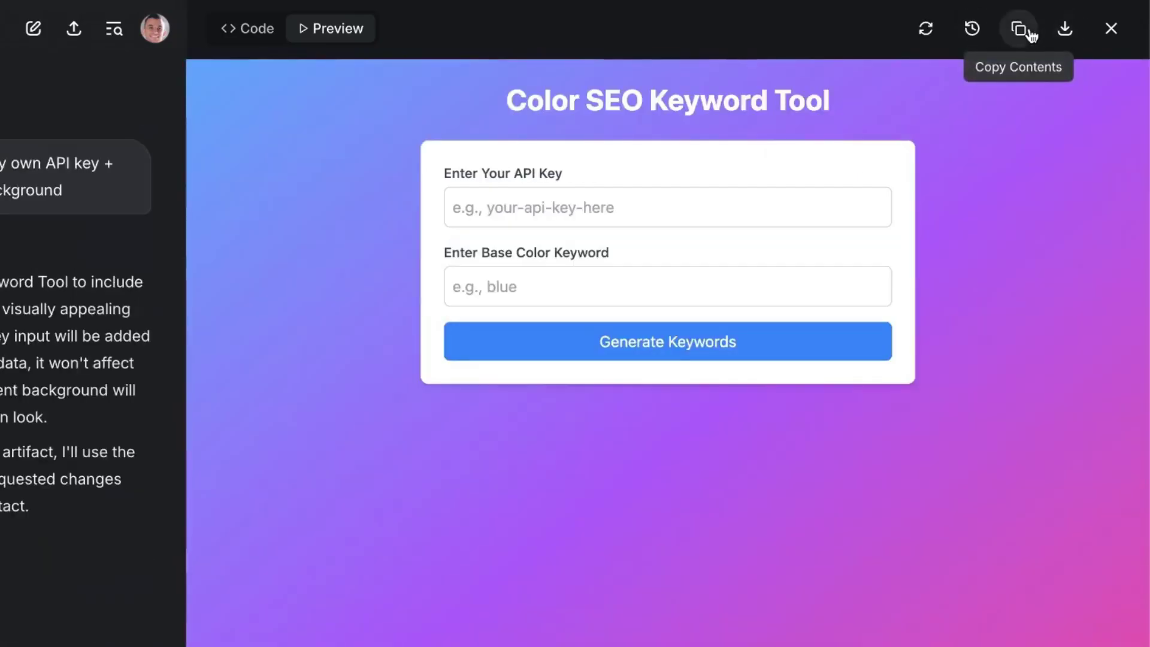
click(926, 36)
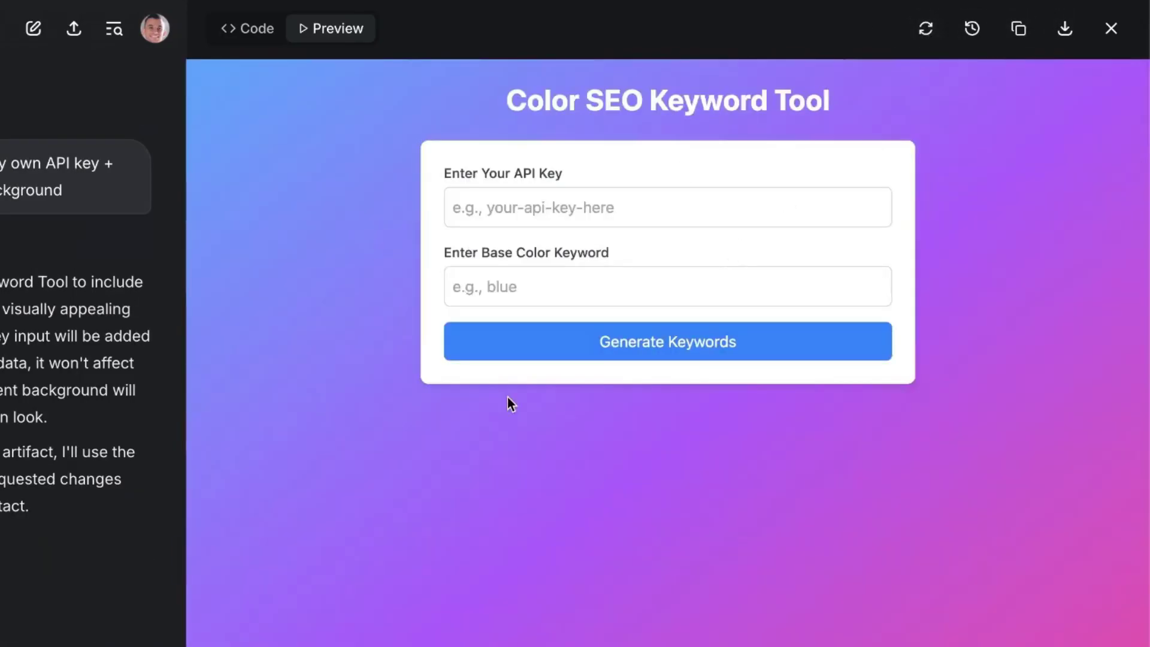
click(246, 29)
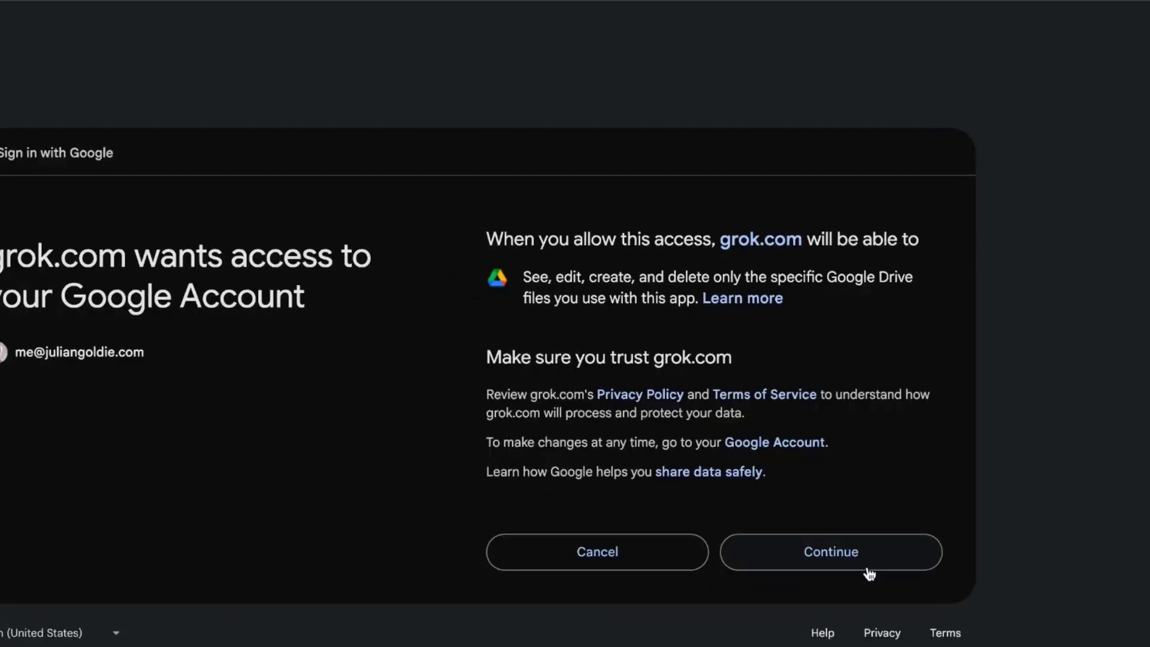
Confirm with Continue on the Google consent page so grok.com can access Drive files
click(908, 493)
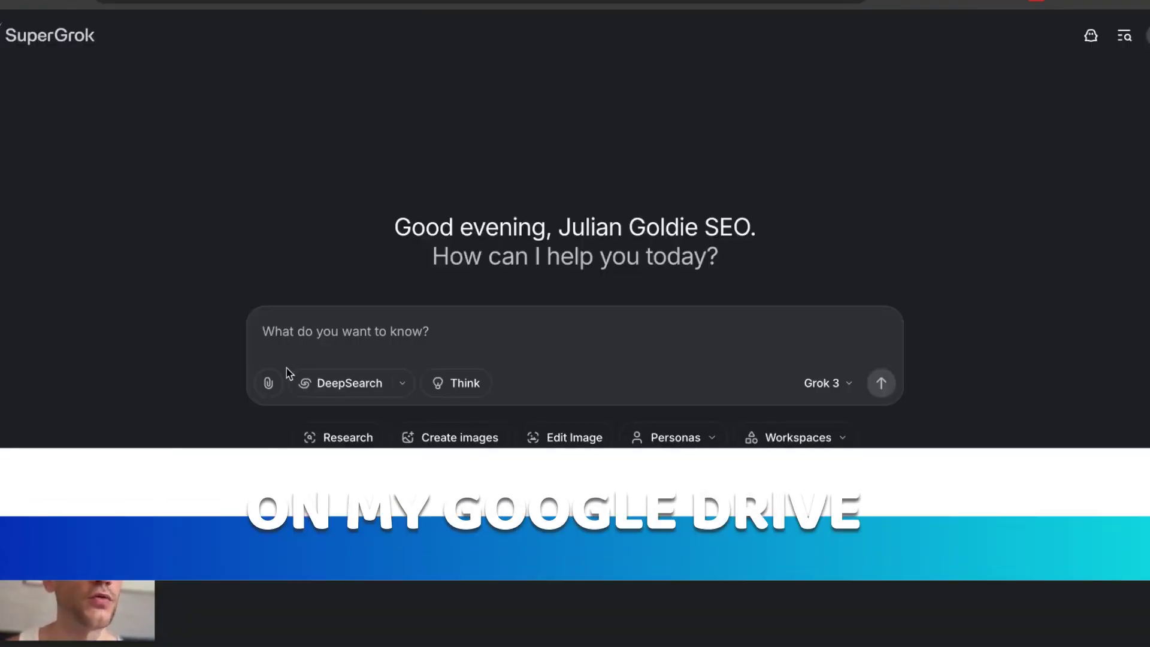
Attach the EOW report from Google Drive and begin a prompt for a colourful Google PowerPoint from it
click(268, 386)
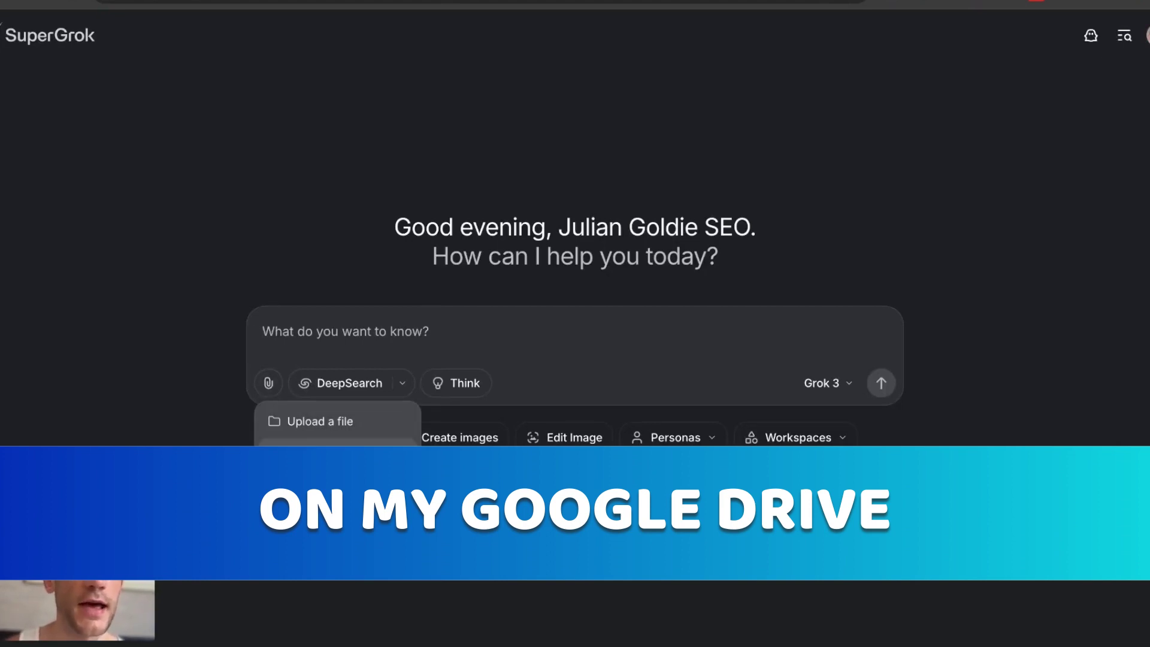
click(316, 452)
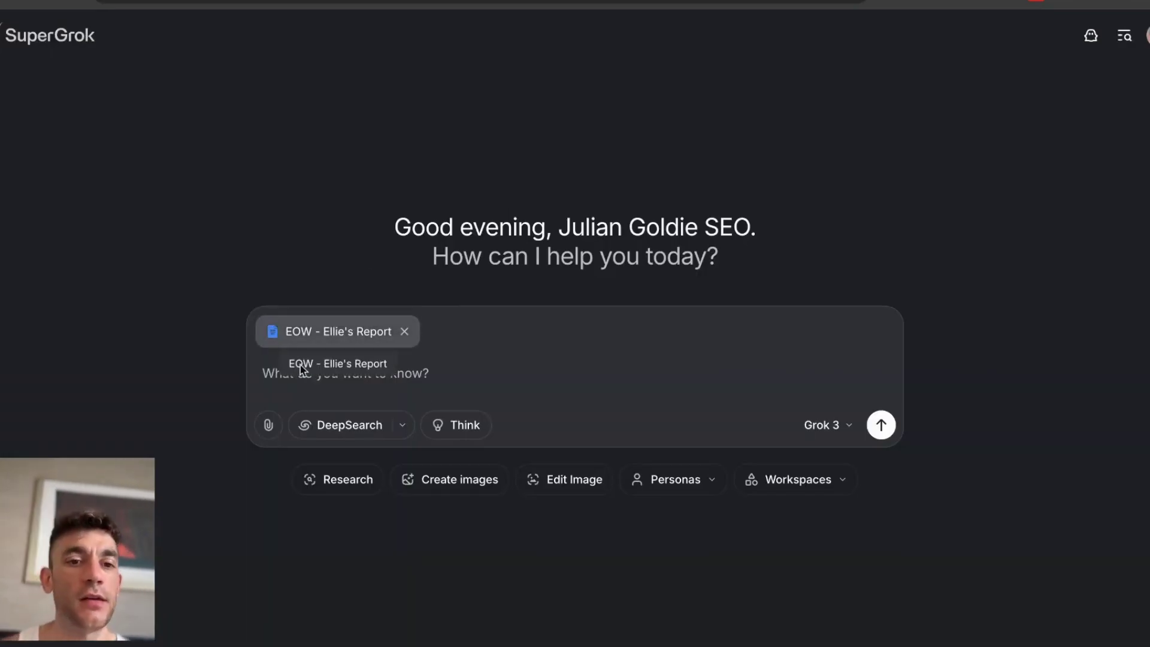
text(colourful google powerpoint directly from this)
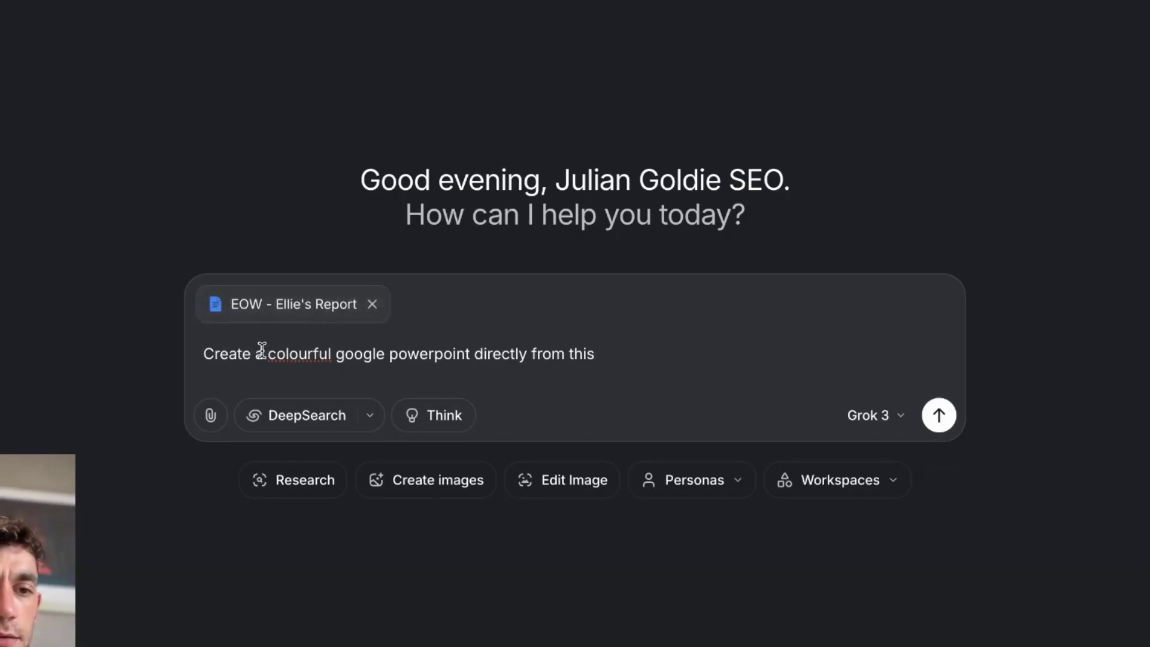
Extend the prompt to ask for simplified Google Slides and send the request
drag(205, 357, 359, 360)
click(359, 360)
click(669, 376)
text(, and turn it into a beautiful simplified)
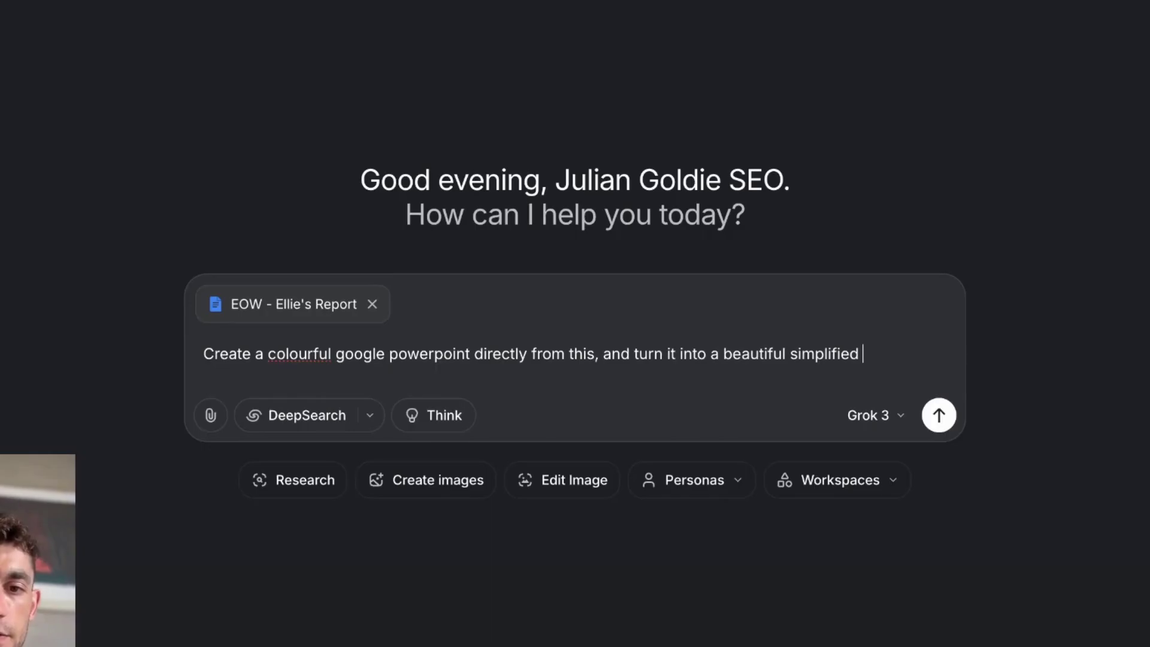
text(lides)
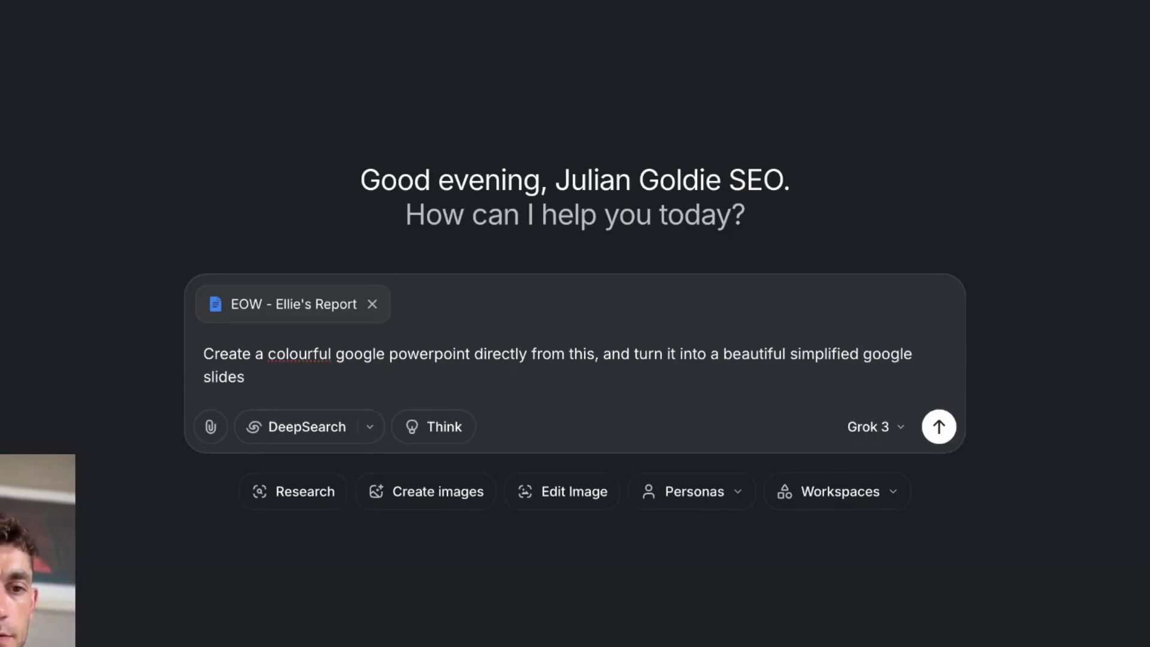
key(Return)
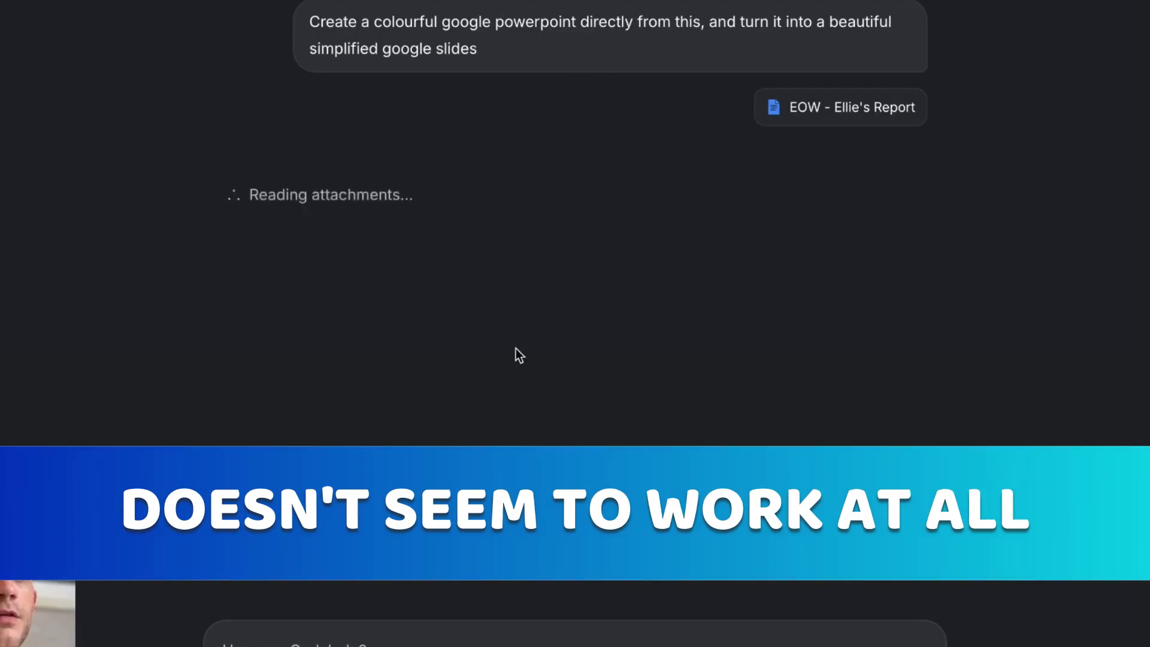
drag(232, 178, 437, 190)
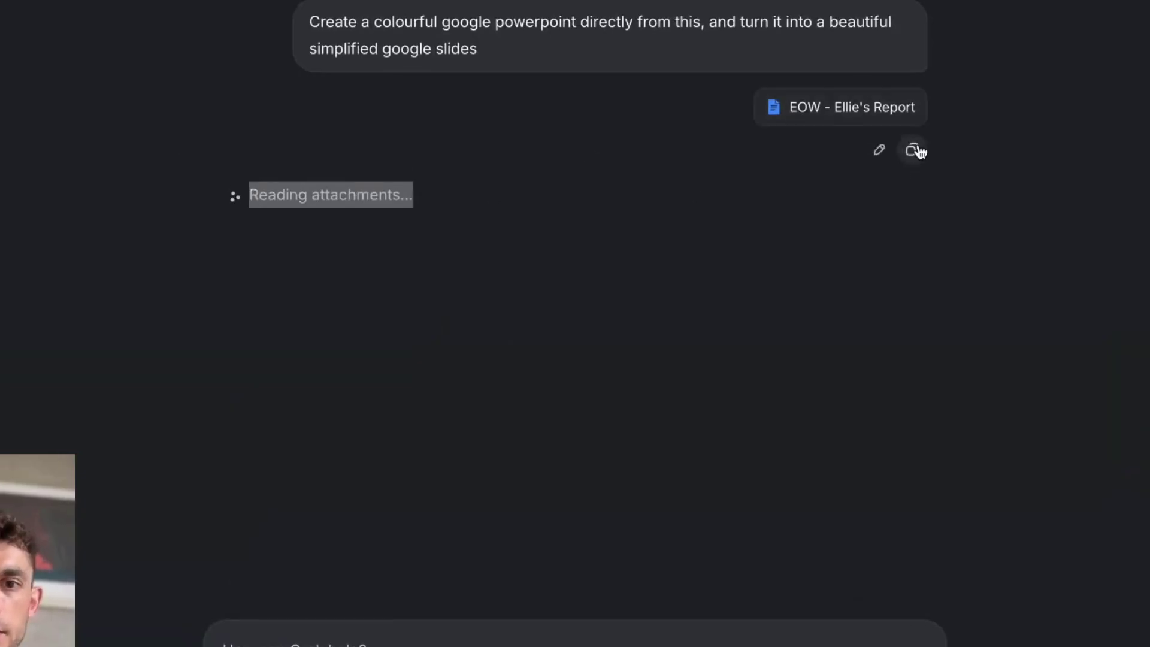
click(250, 258)
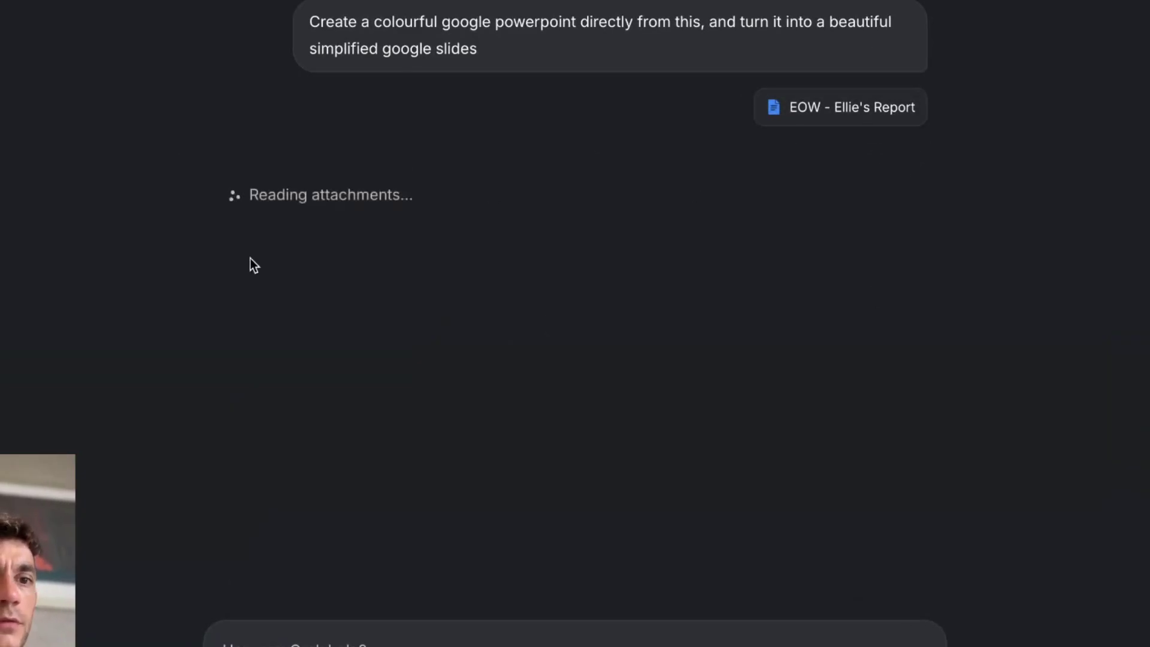
In grok.com's Chrome site settings allow pop-ups, intrusive ads and insecure content, then close the settings tab
click(36, 2)
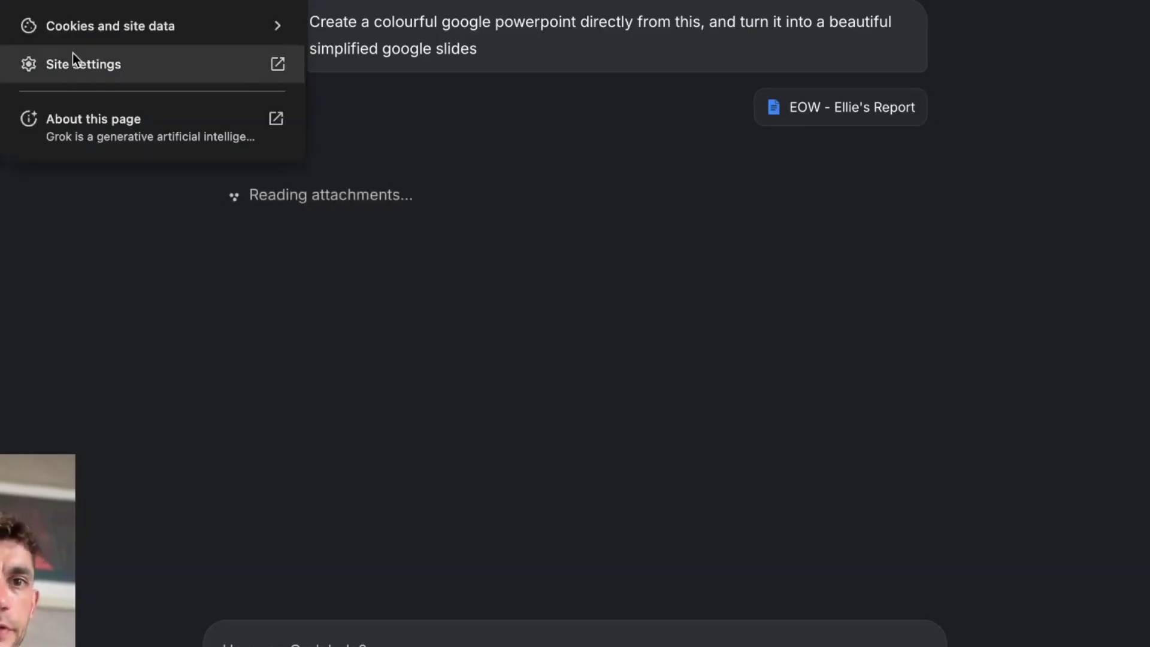
click(74, 64)
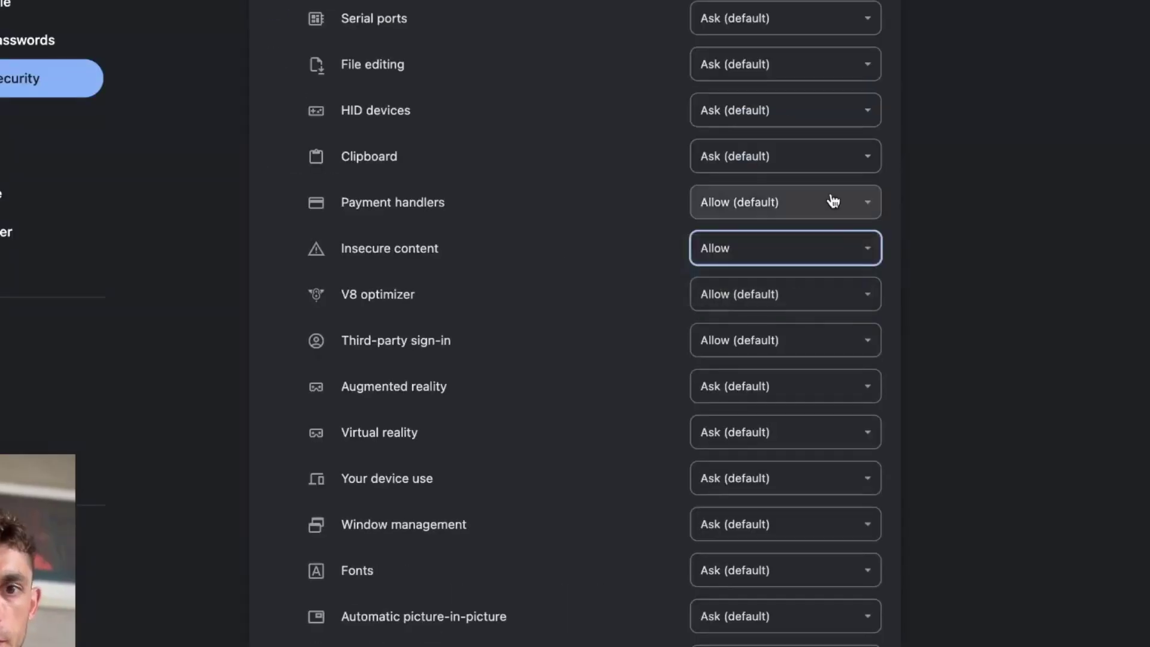
scroll(810, 452, up, 2)
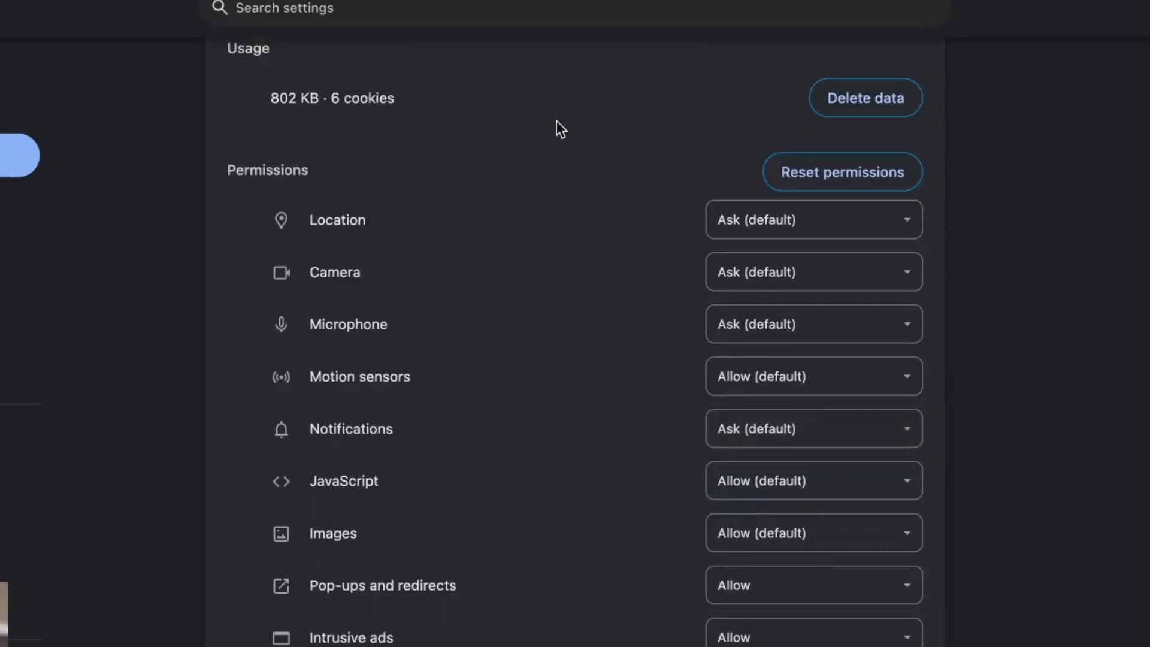
key(ctrl+w)
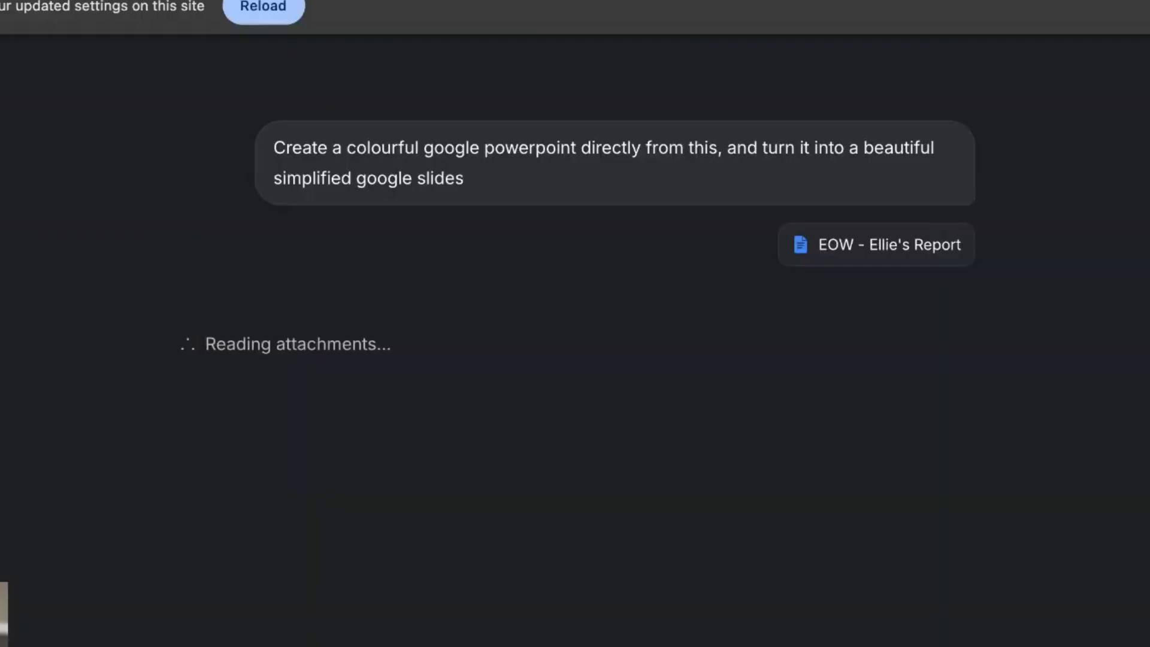
Reload Grok to apply the new site settings and return to the empty home page
click(246, 12)
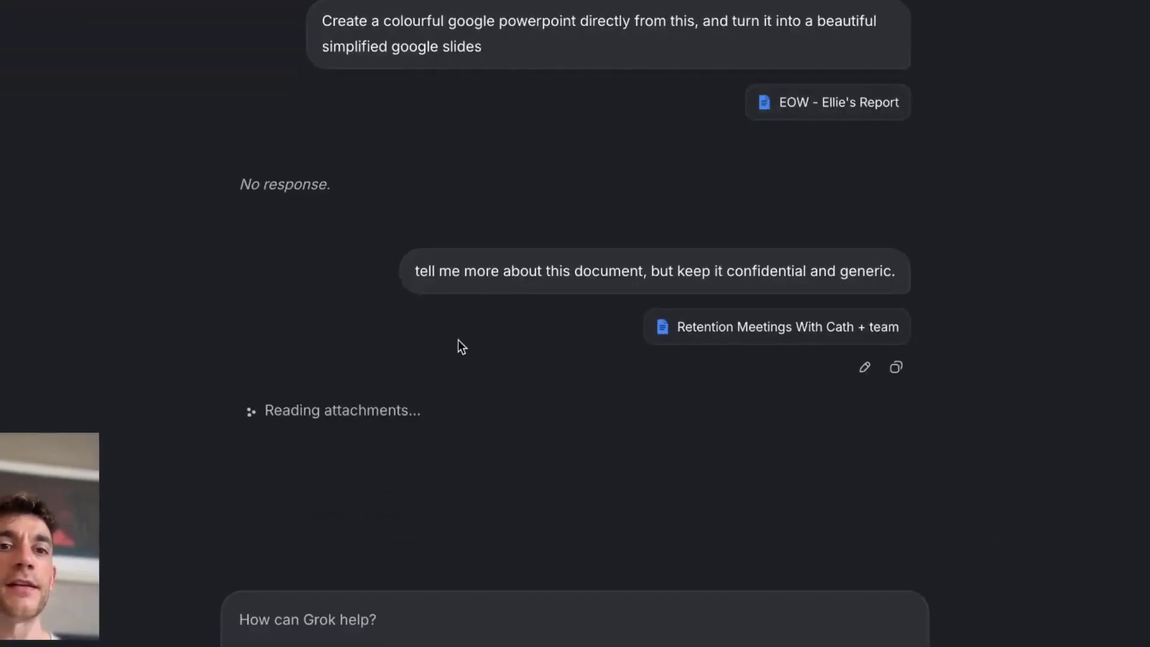
drag(288, 9, 530, 429)
click(518, 424)
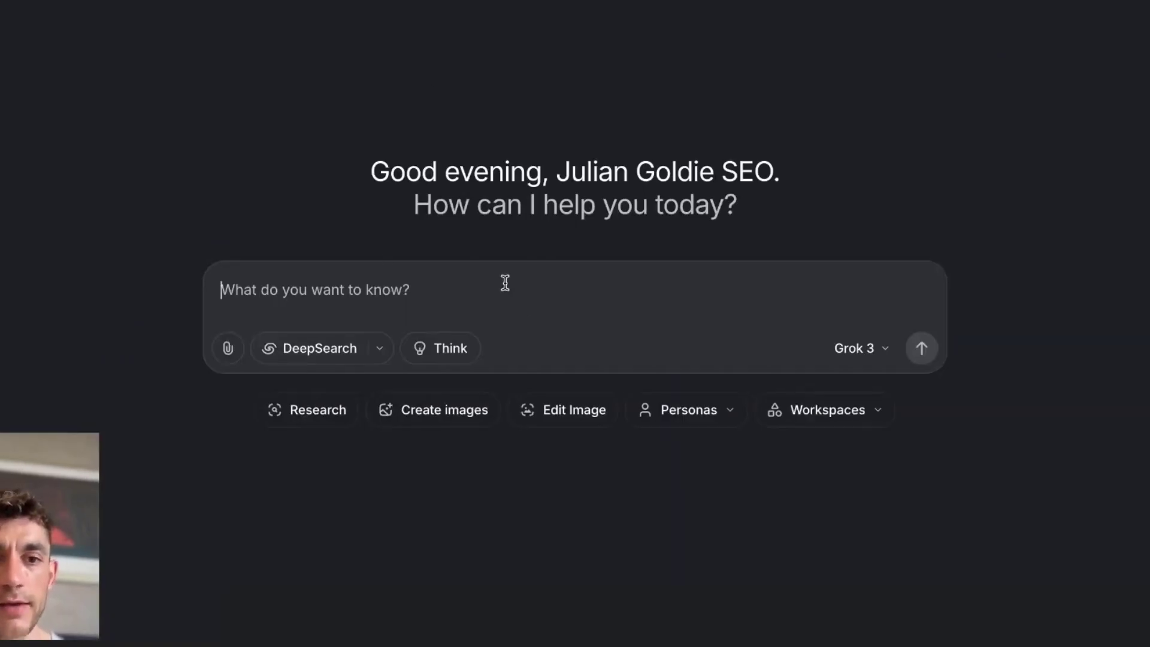
Ask for 'create a interactive music keyboard tool' and inspect the index.html preview and code
text(create a inte)
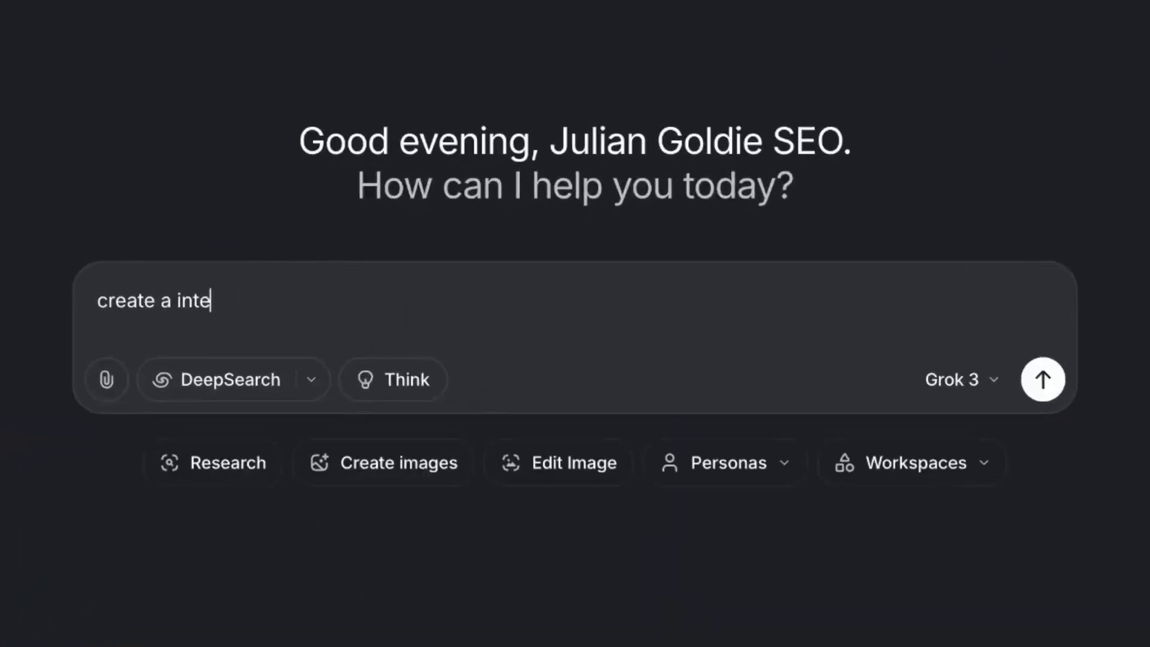
text(rac)
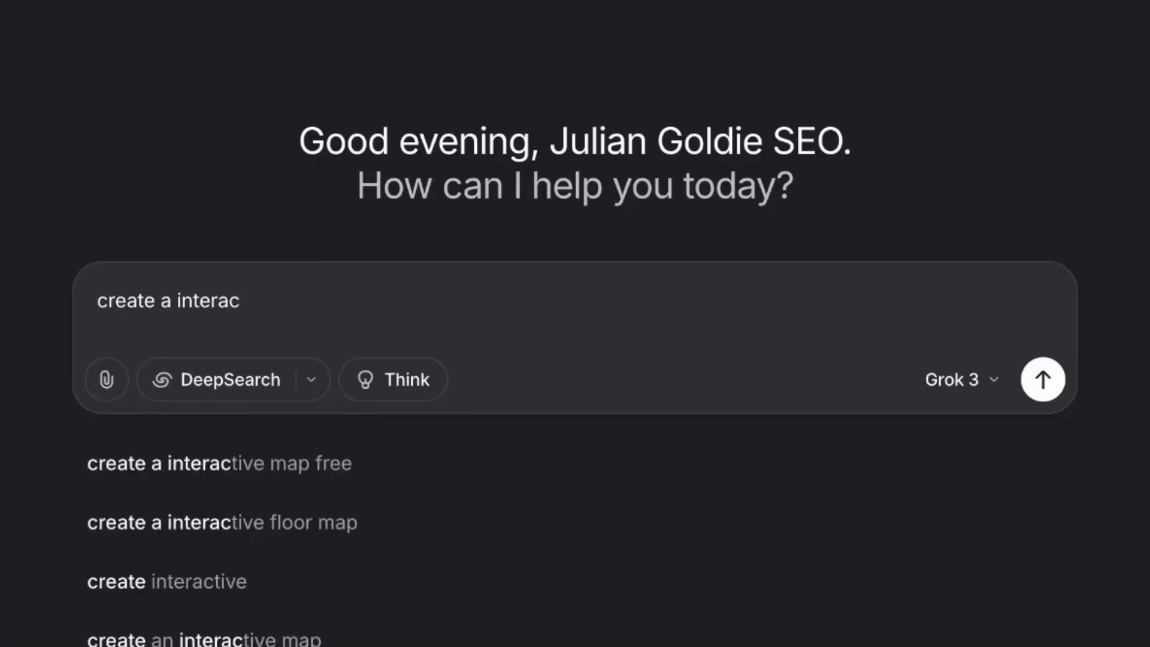
text(tive music keyboard tool)
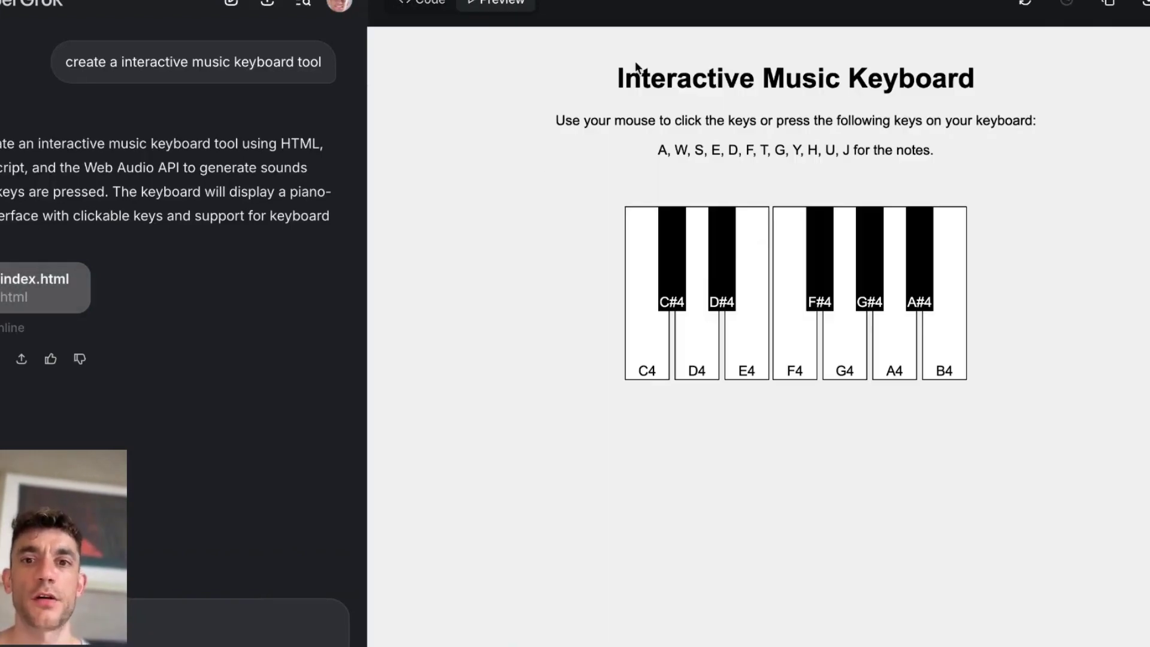
drag(618, 78, 1090, 74)
click(729, 197)
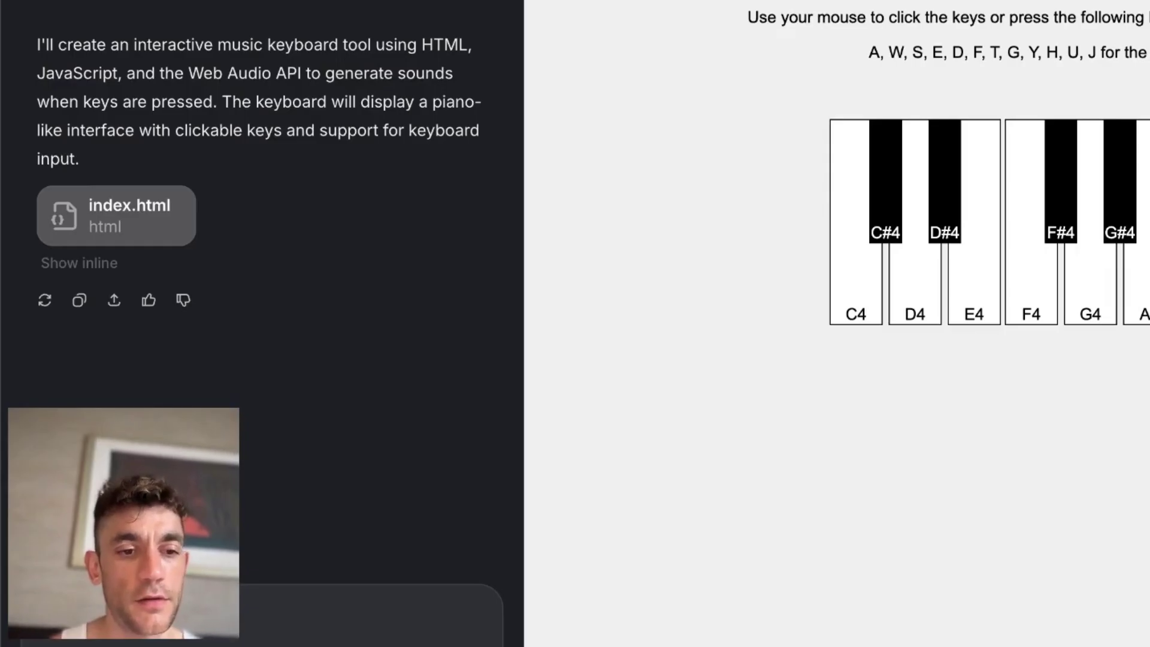
Send 'make the background colourful and interesting' and review the gradient-background keyboard preview
text(urful and interesting)
key(Return)
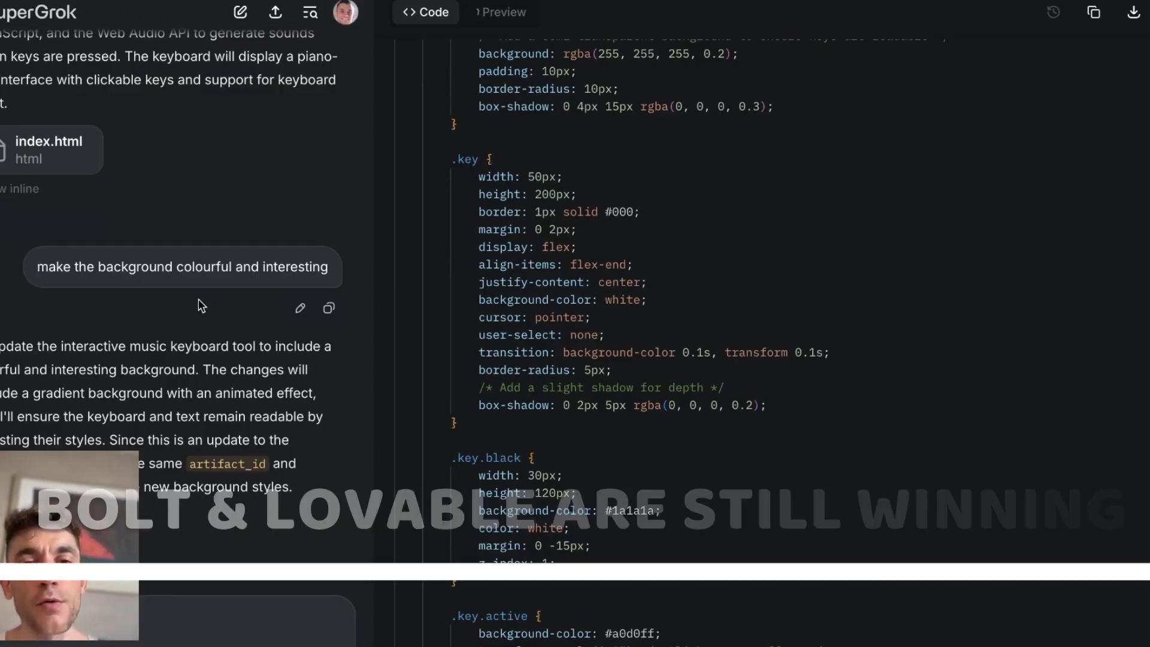
scroll(679, 301, up, 2)
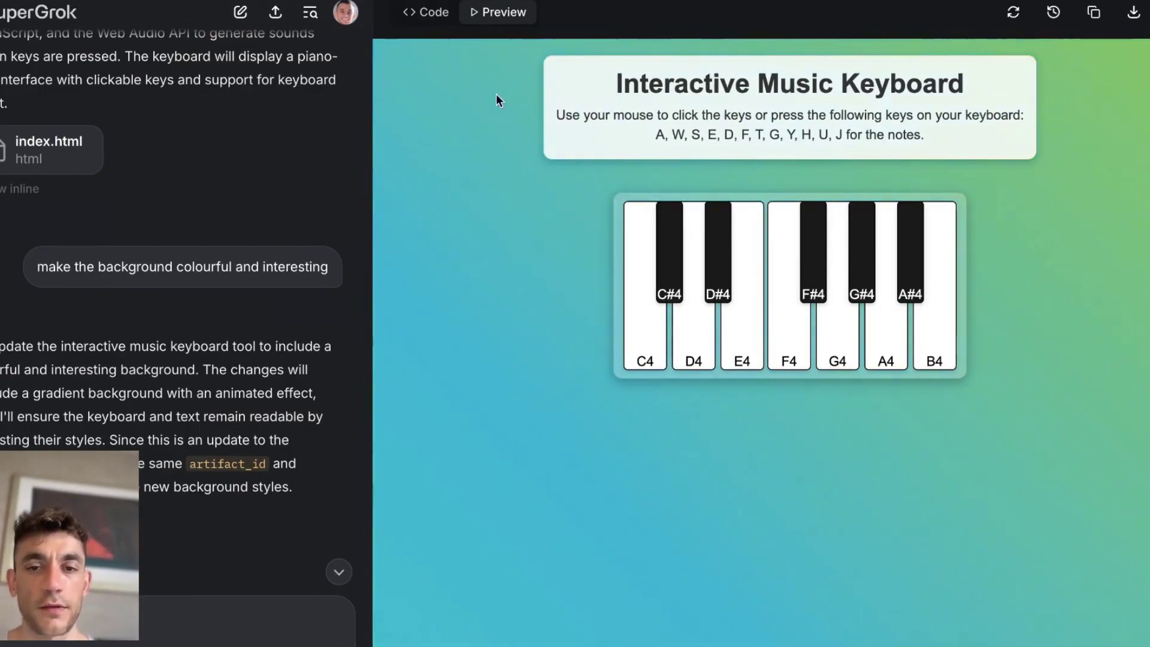
scroll(275, 300, up, 3)
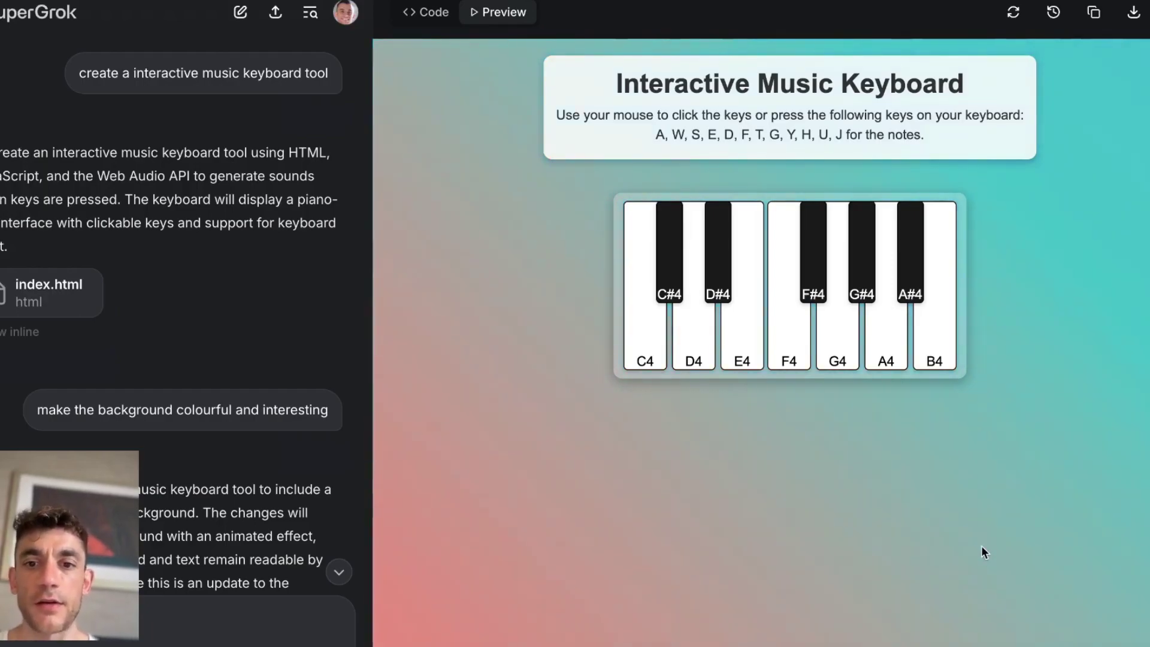
drag(565, 94, 999, 131)
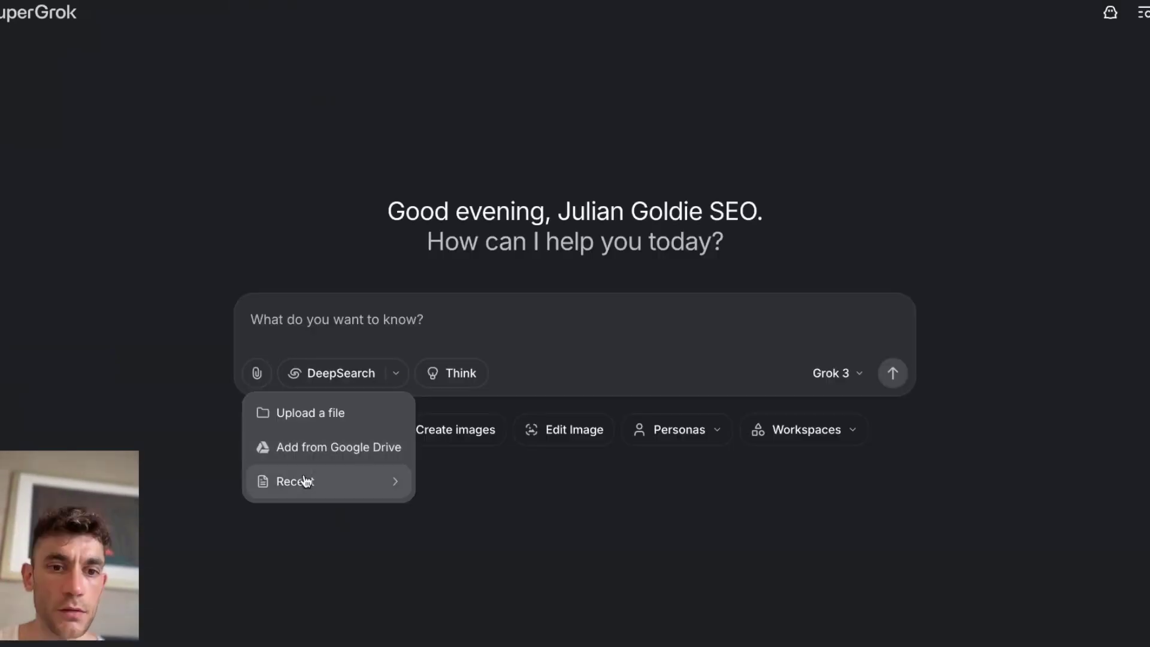
Dismiss the recent attachments list and create a New Workspace from the Workspaces list
mouse_move(305, 481)
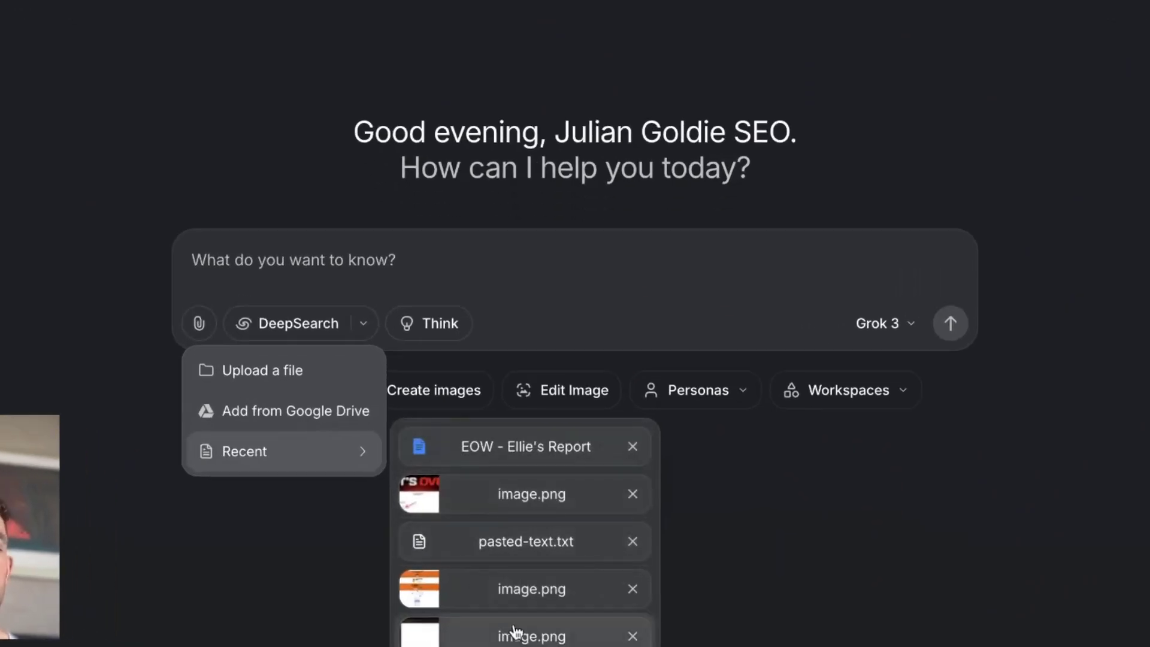
click(951, 323)
click(866, 386)
click(861, 438)
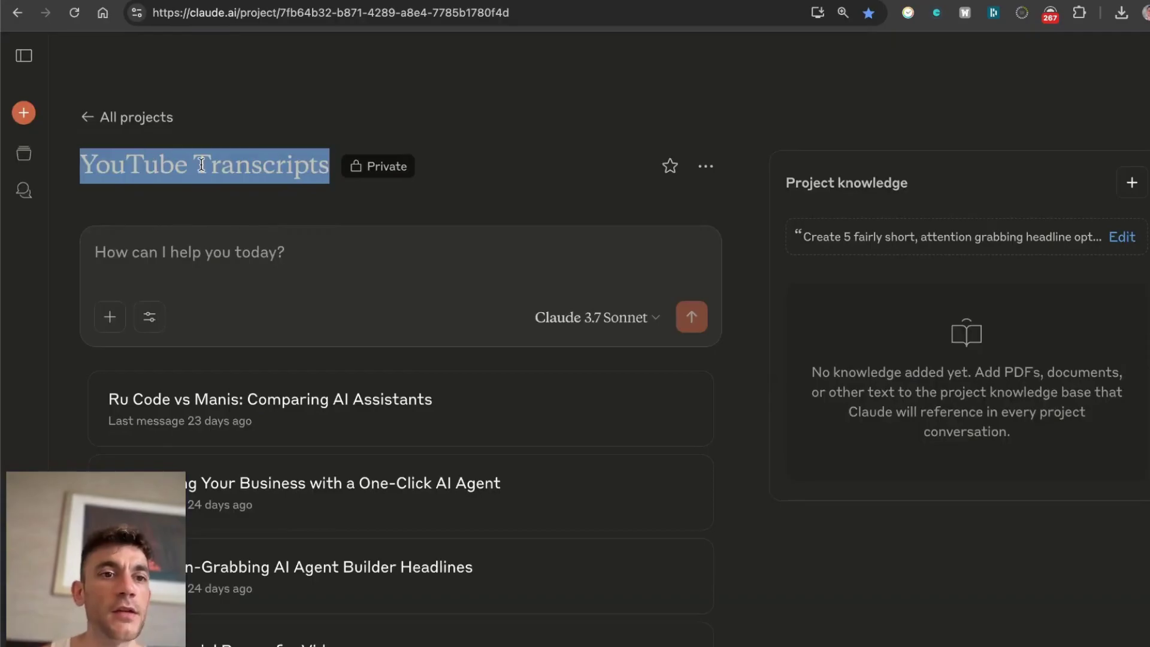
click(783, 268)
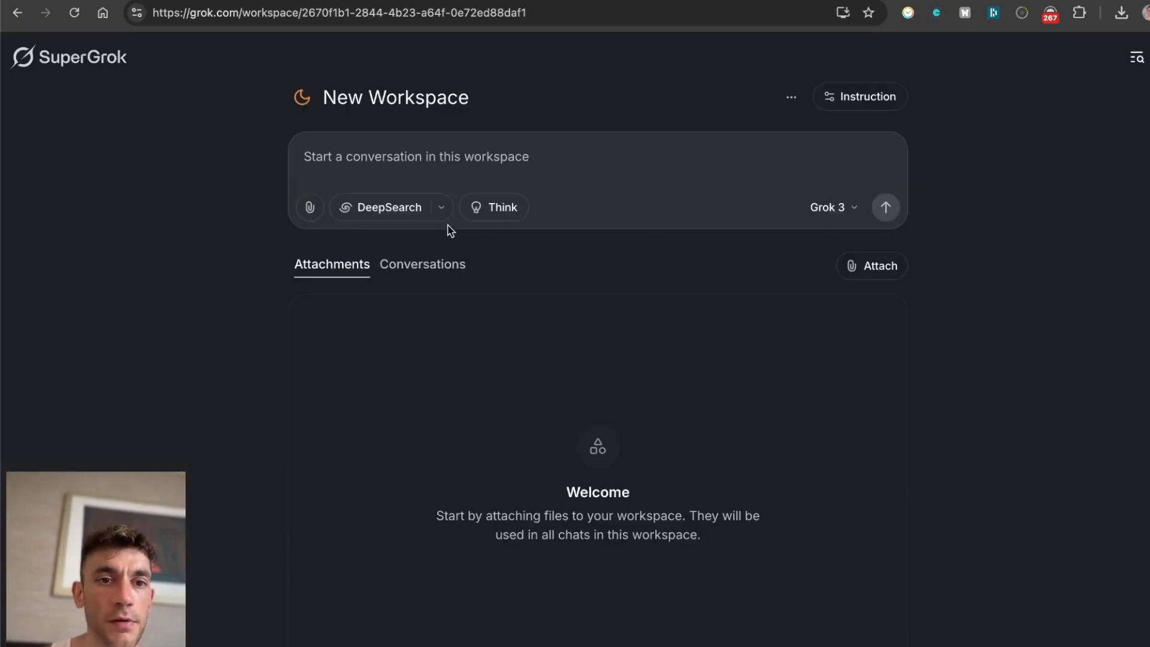
click(845, 100)
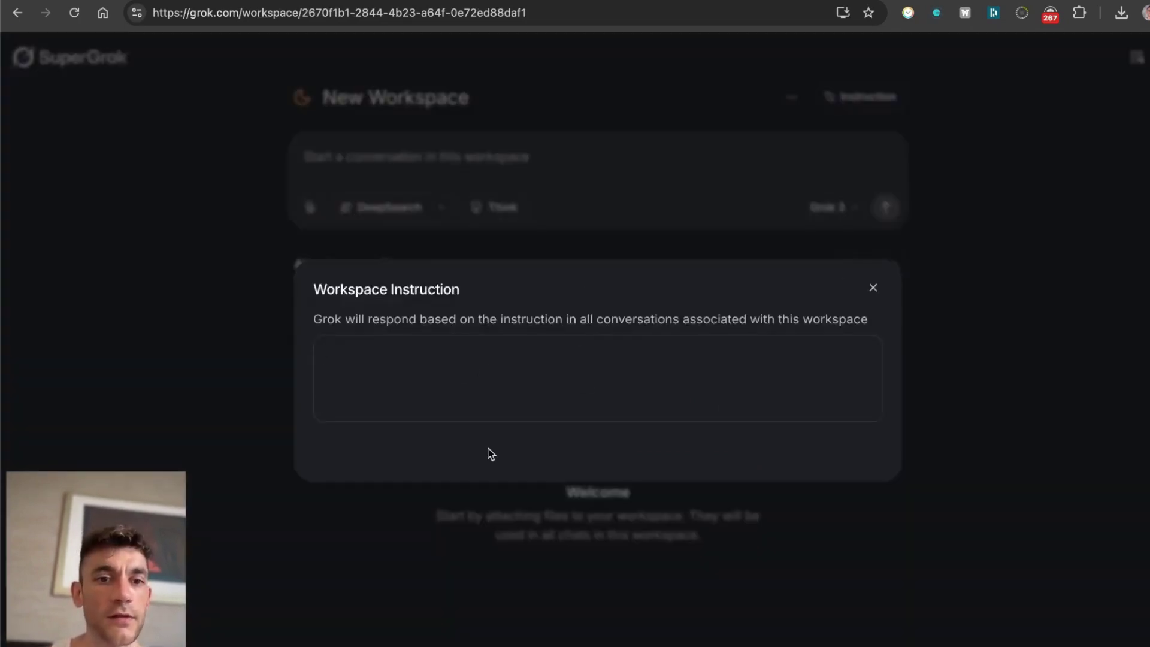
click(864, 493)
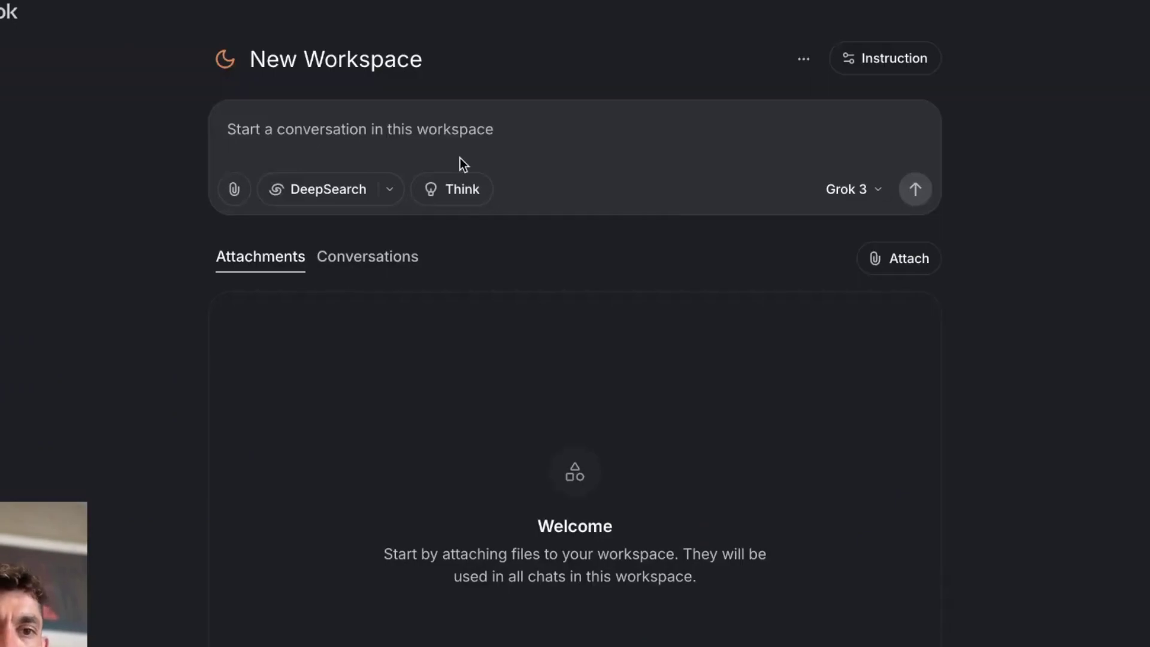
click(393, 257)
click(264, 257)
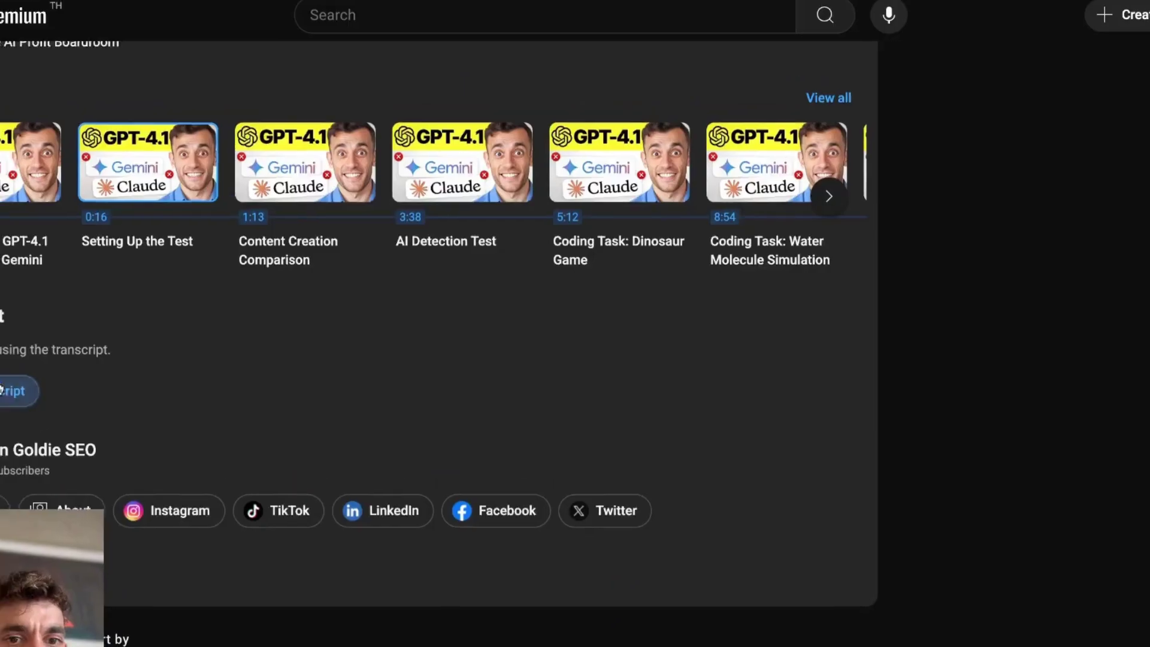
Select the GPT-4.1 comparison video's entire timestamped transcript in the 'In this video' panel
scroll(1097, 255, up, 10)
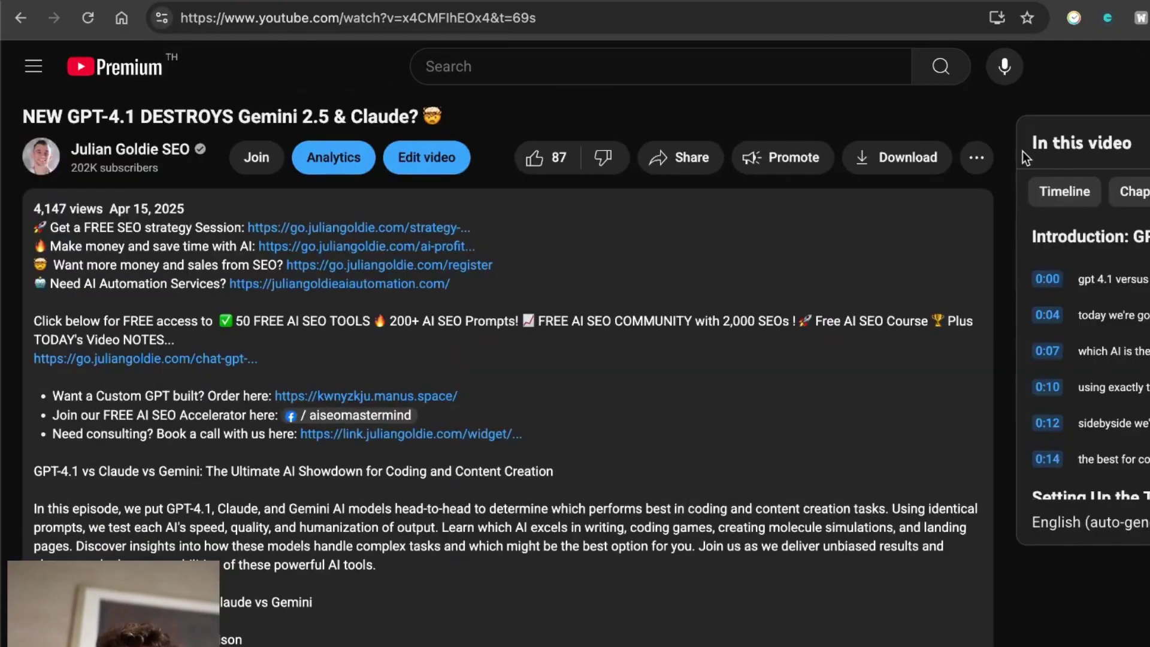
drag(1026, 142, 1055, 383)
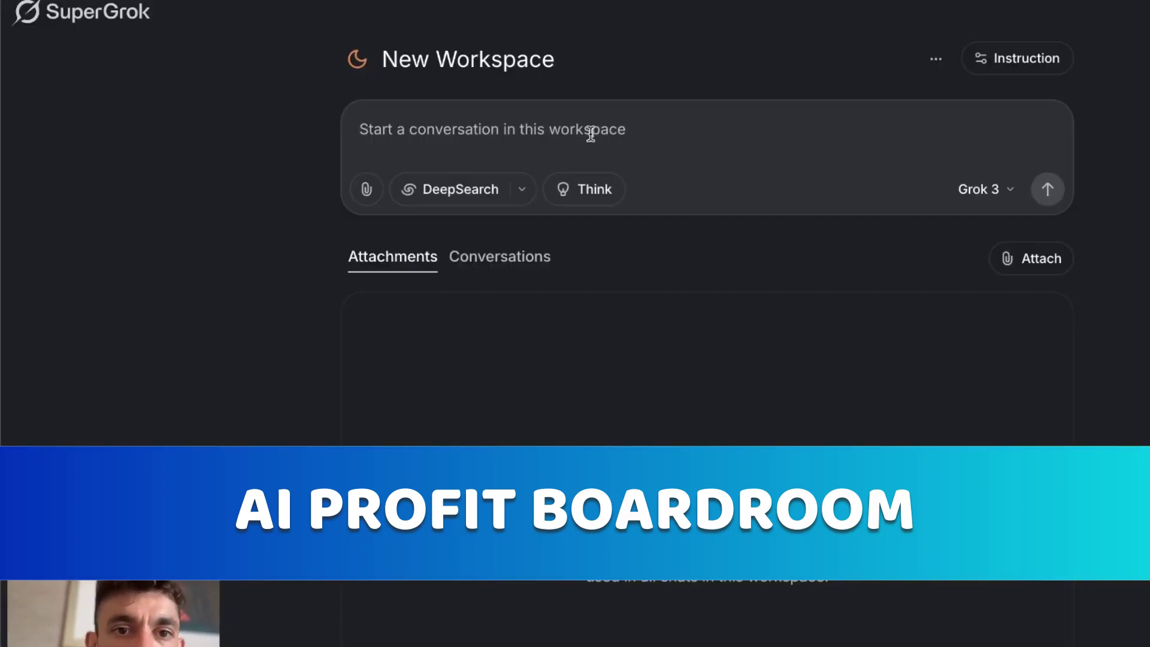
Paste the copied video transcript into the new workspace's prompt
key(ctrl+v)
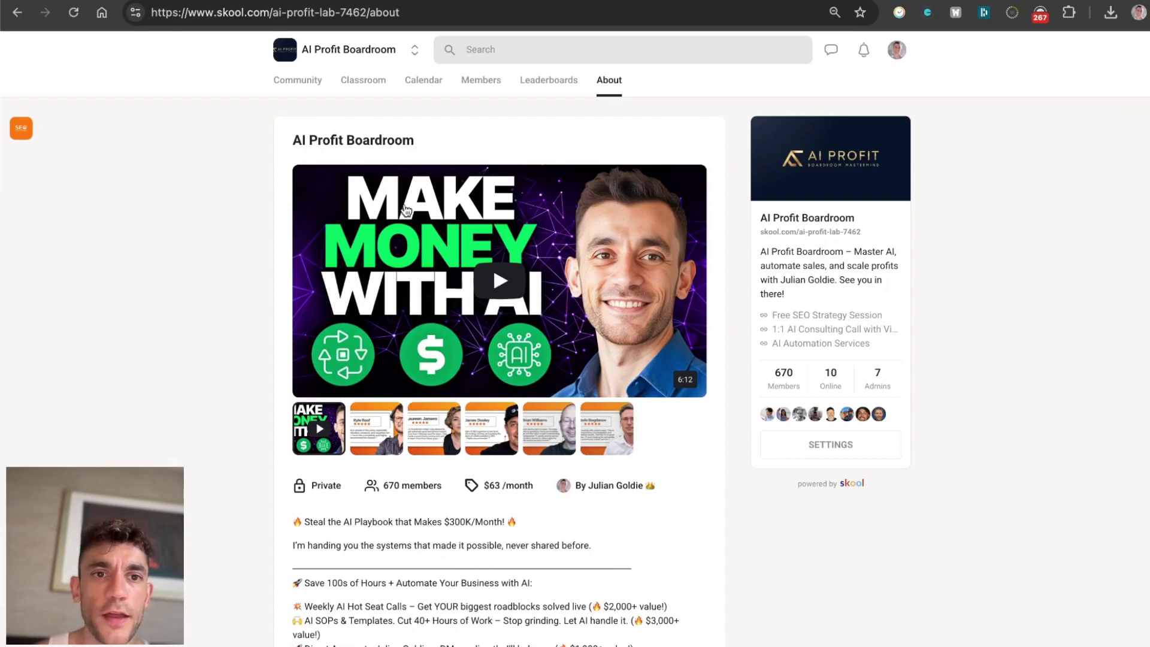
Scroll through the AI Profit Boardroom About page and its Community discussion feed
scroll(966, 321, down, 3)
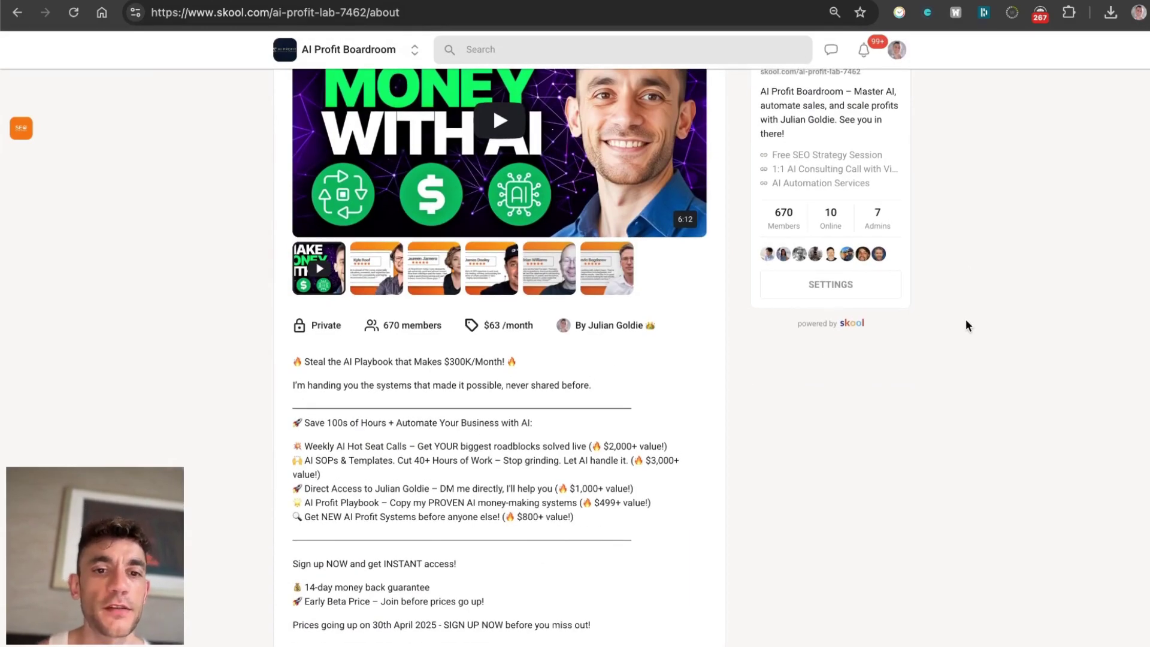
scroll(965, 320, up, 3)
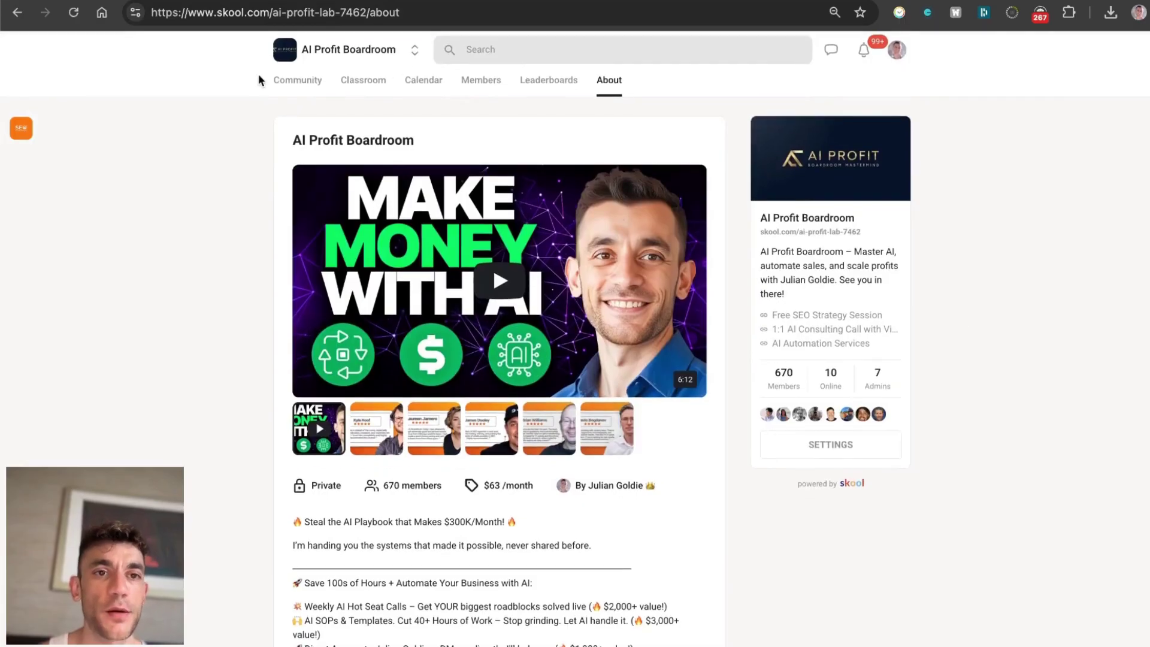
click(290, 79)
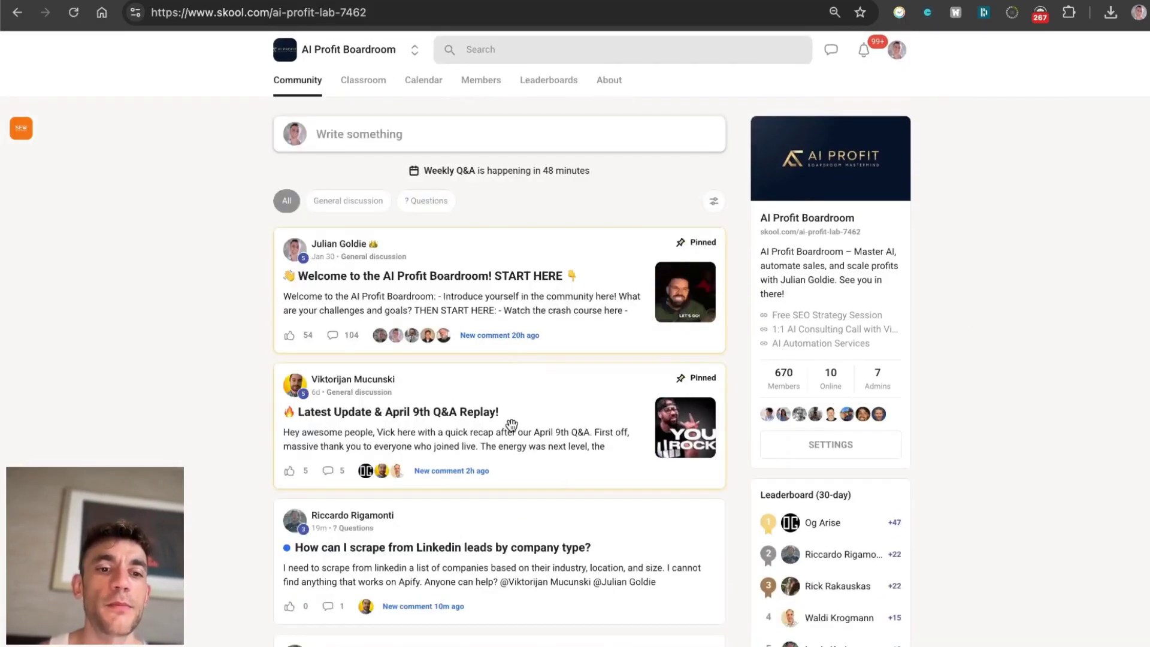
scroll(507, 477, down, 15)
scroll(508, 478, down, 10)
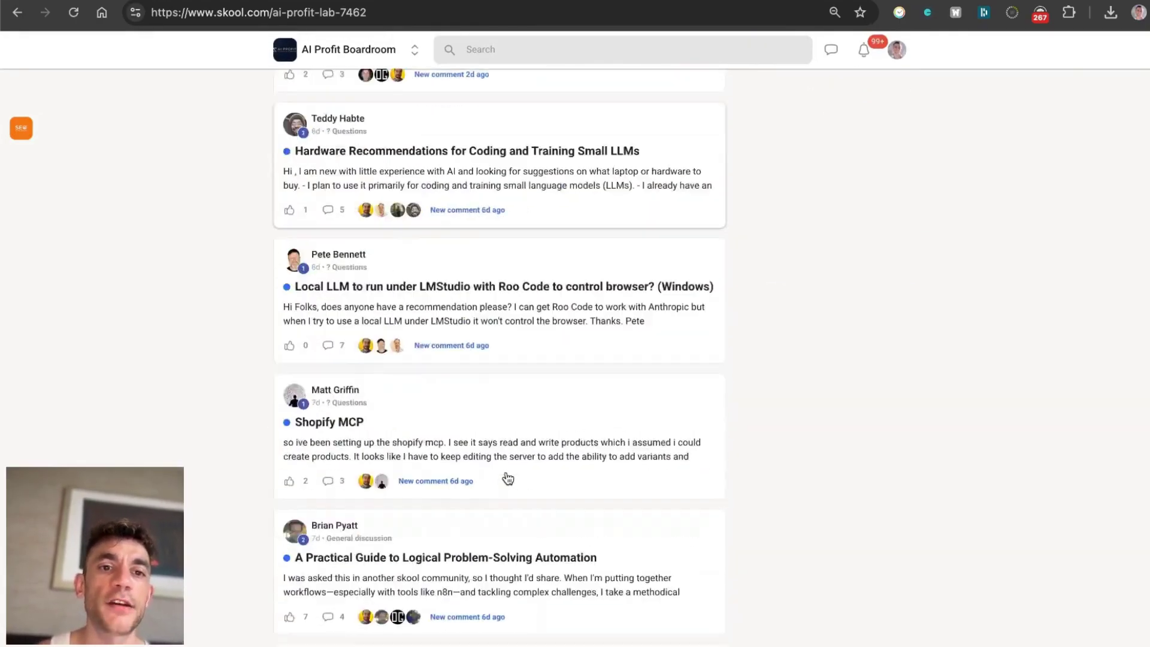
scroll(506, 470, up, 20)
scroll(506, 473, down, 15)
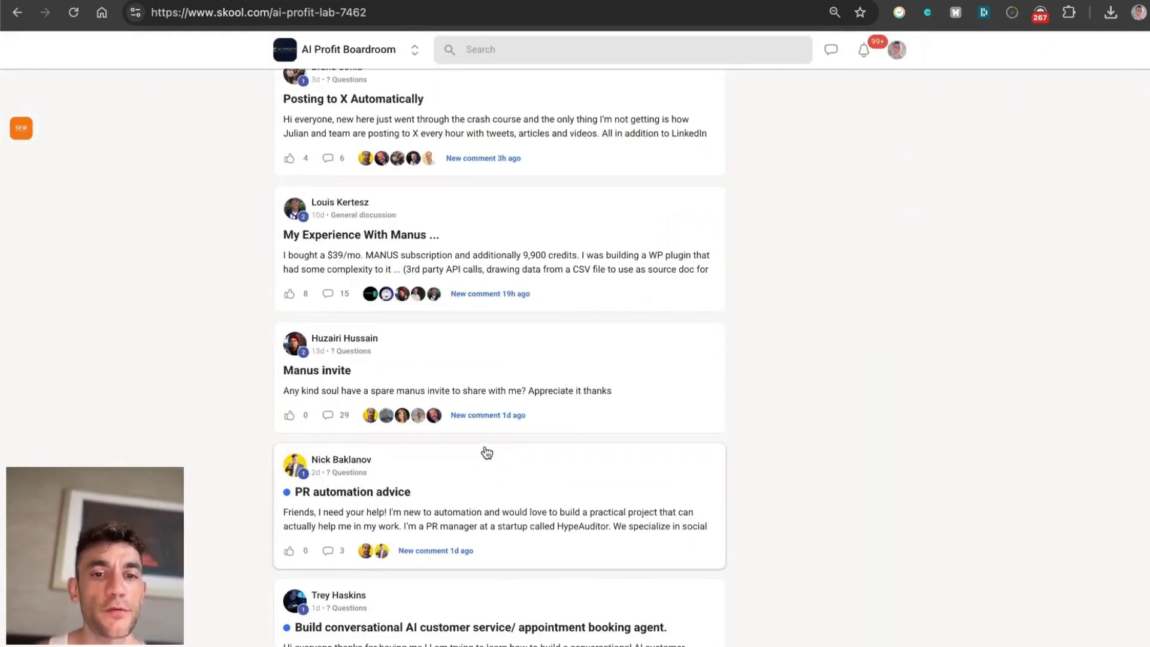
scroll(480, 474, up, 15)
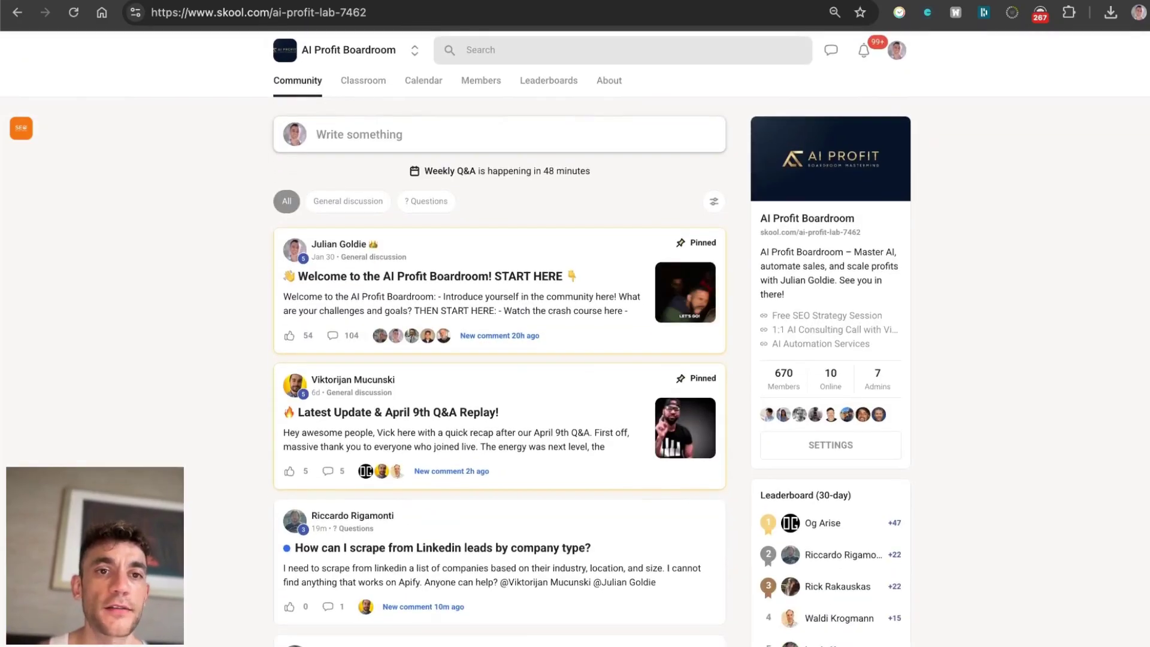
Browse the Classroom course library, then go to the community's event Calendar
click(371, 84)
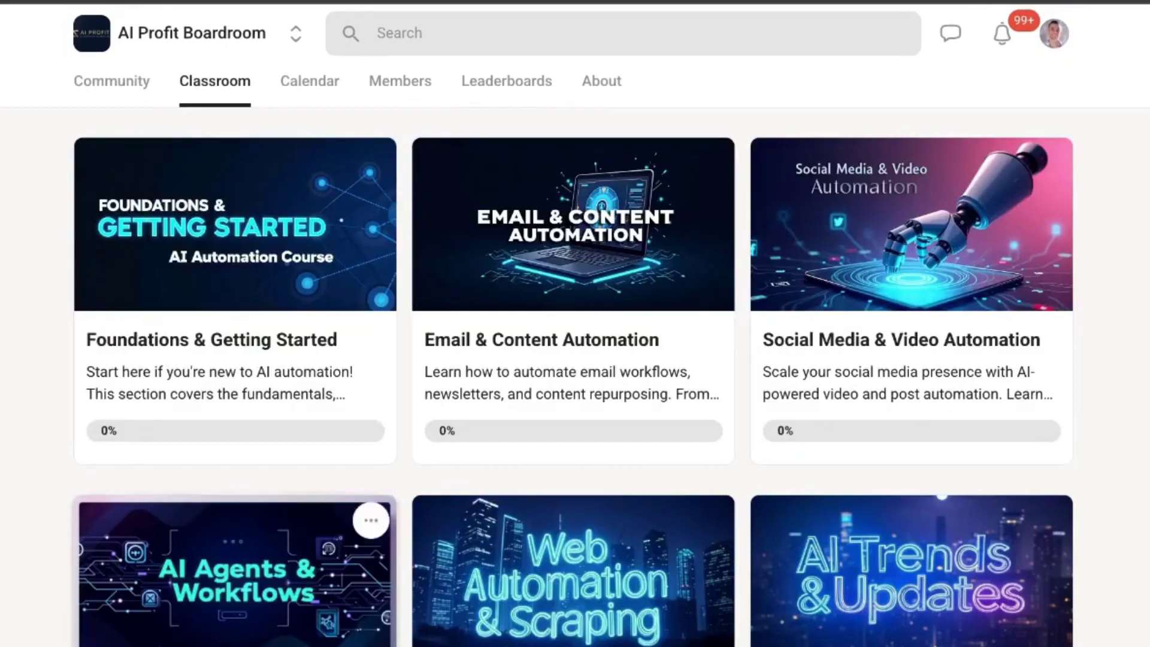
scroll(318, 495, down, 5)
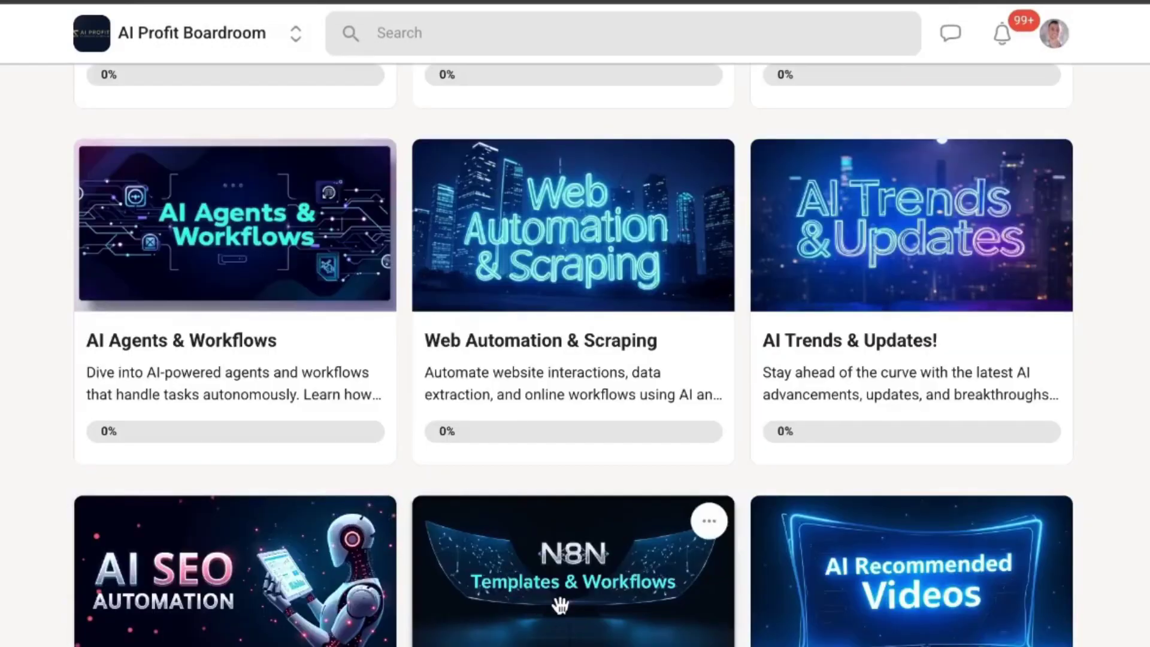
scroll(188, 454, down, 7)
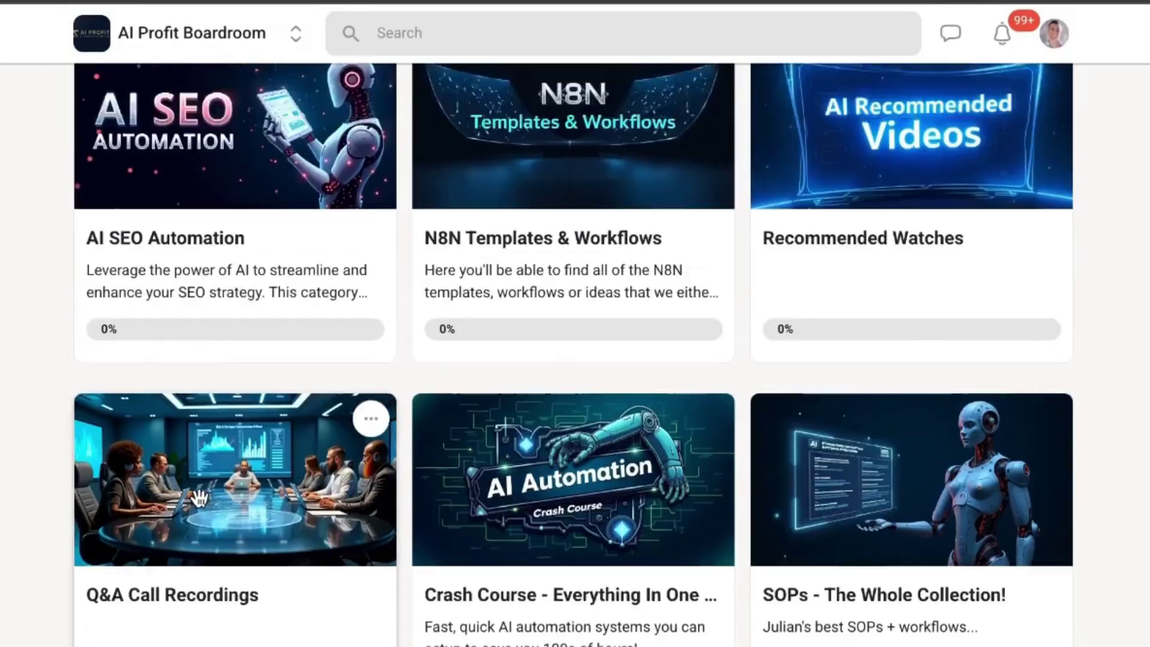
scroll(328, 419, up, 10)
scroll(390, 426, down, 12)
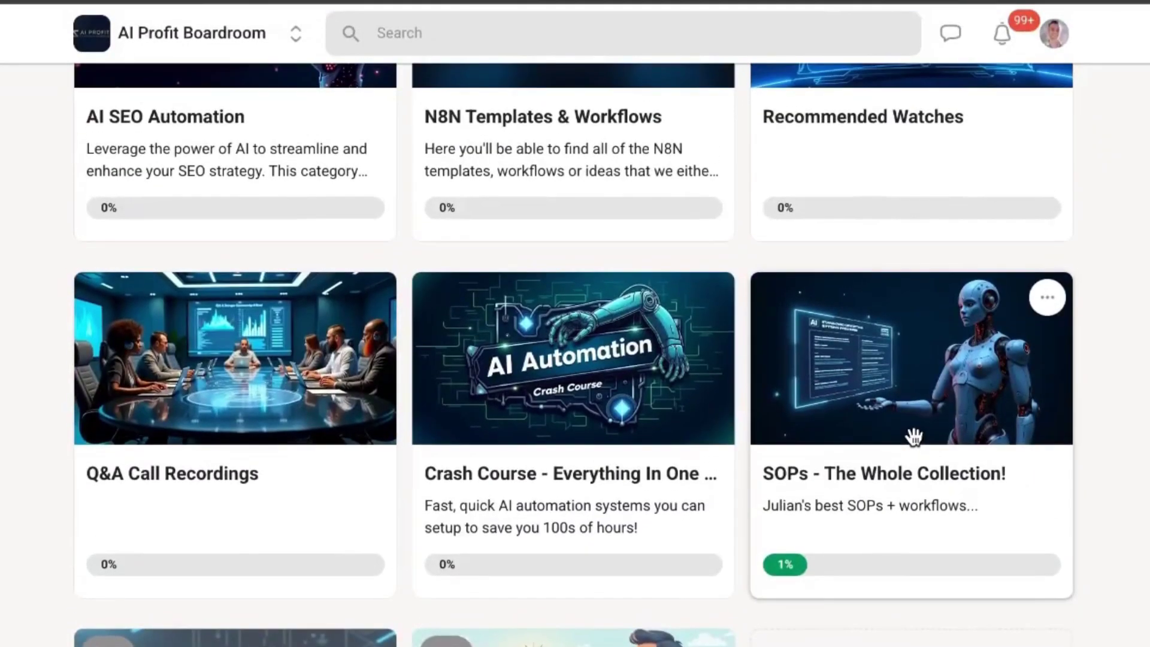
scroll(913, 437, up, 5)
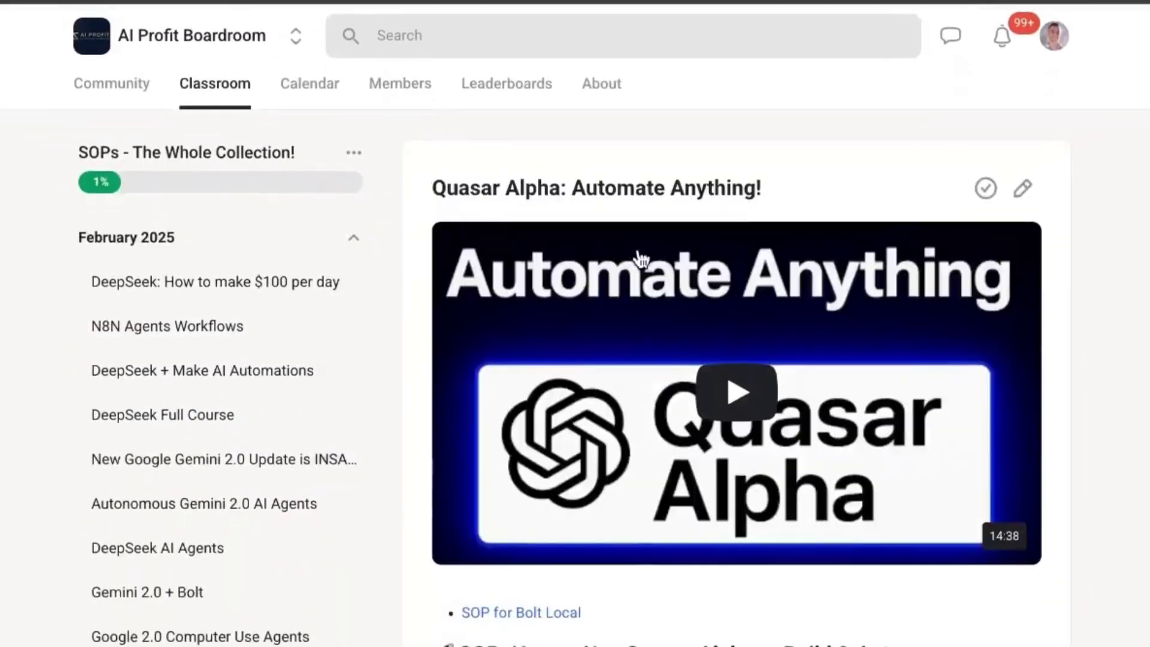
click(318, 80)
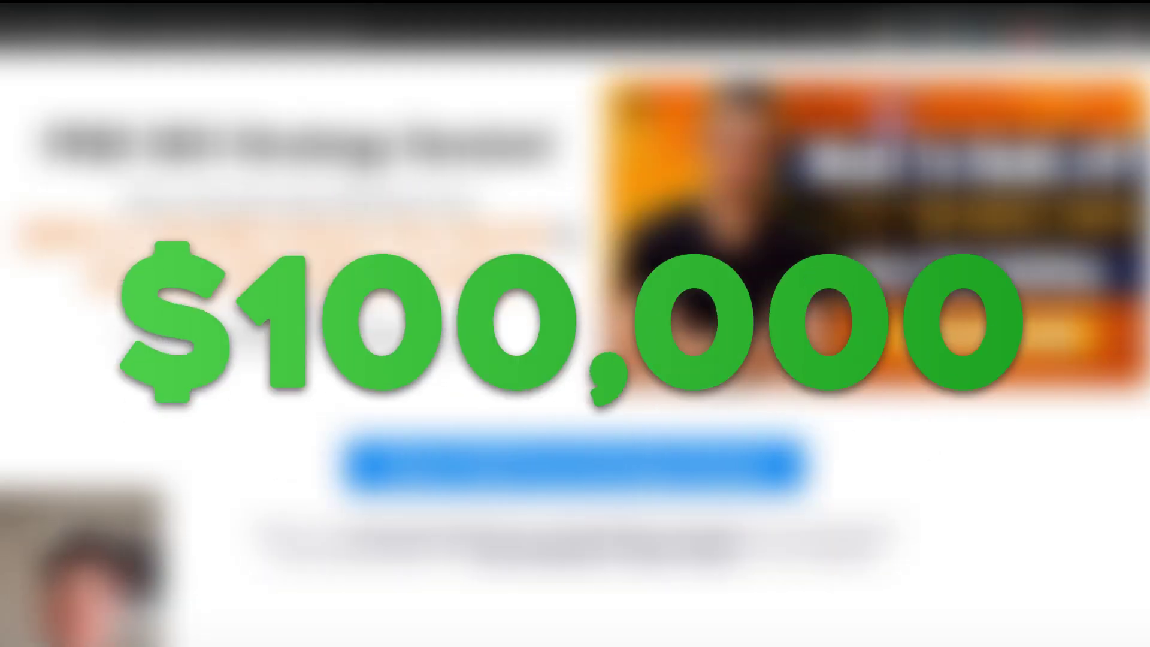
scroll(1069, 353, down, 10)
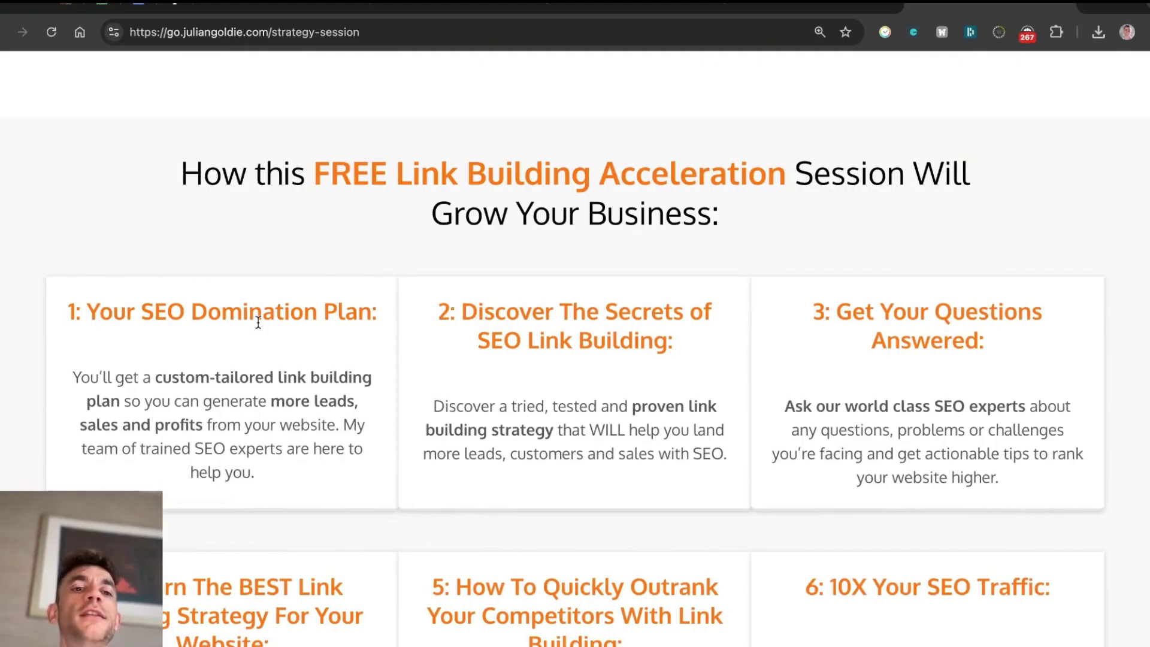
scroll(496, 534, down, 20)
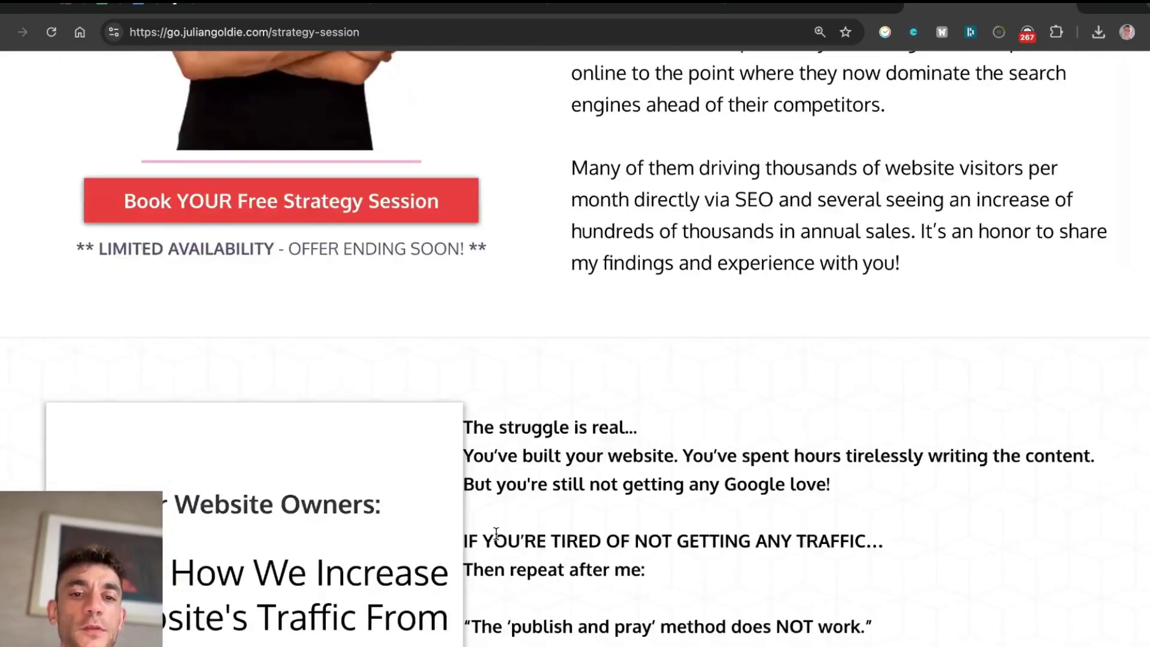
scroll(496, 534, down, 20)
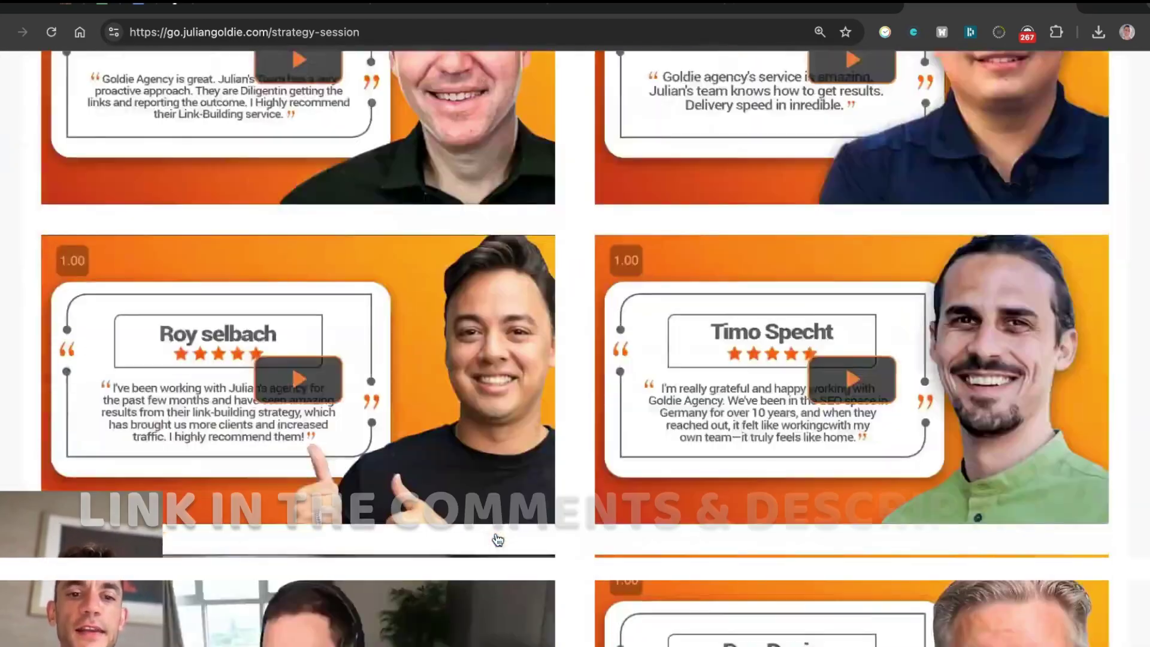